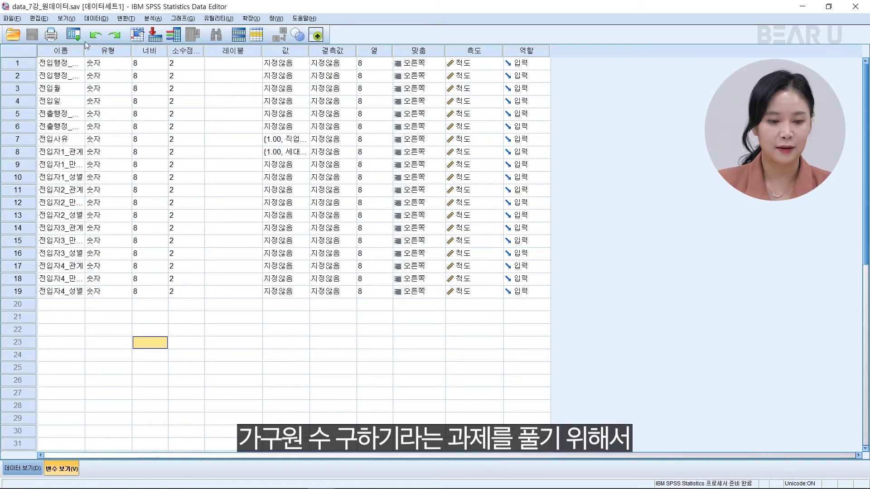
# Widen the name column in the variable list so the full variable names can be read.
pyautogui.click(100, 51)
pyautogui.keyDown('ctrl'); pyautogui.click(149, 51); pyautogui.keyUp('ctrl')
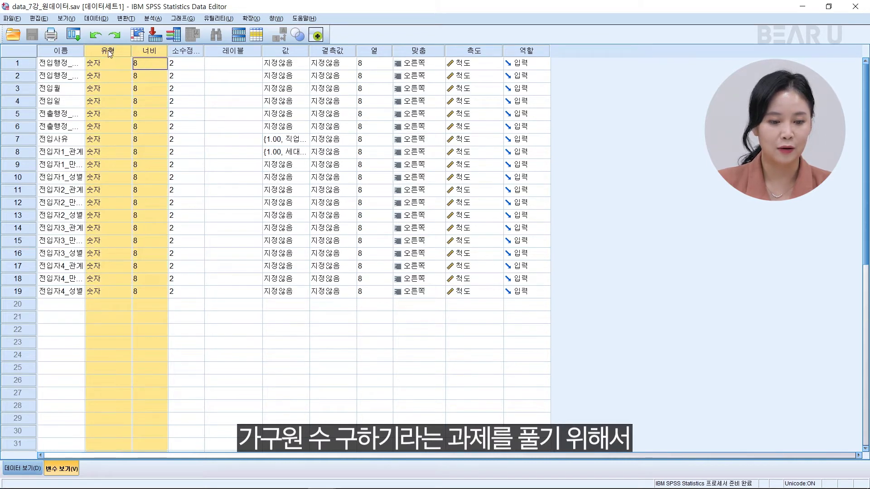
pyautogui.moveTo(86, 50); pyautogui.dragTo(159, 50)
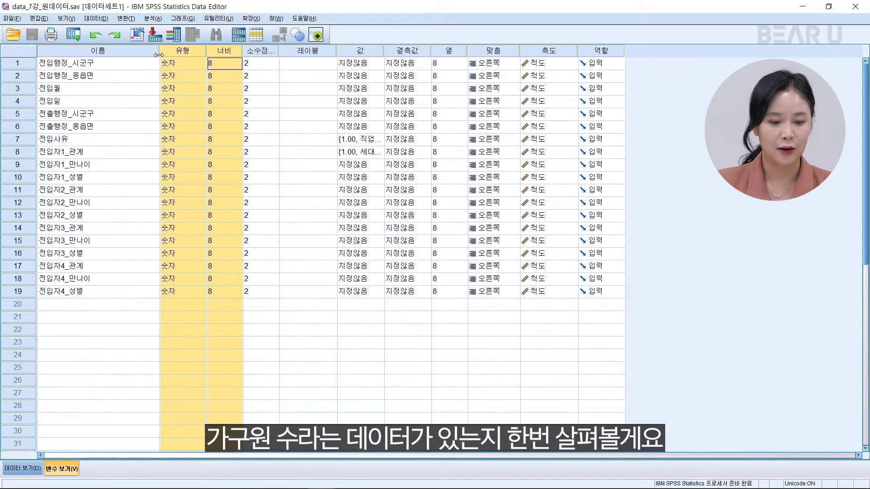
pyautogui.click(92, 317)
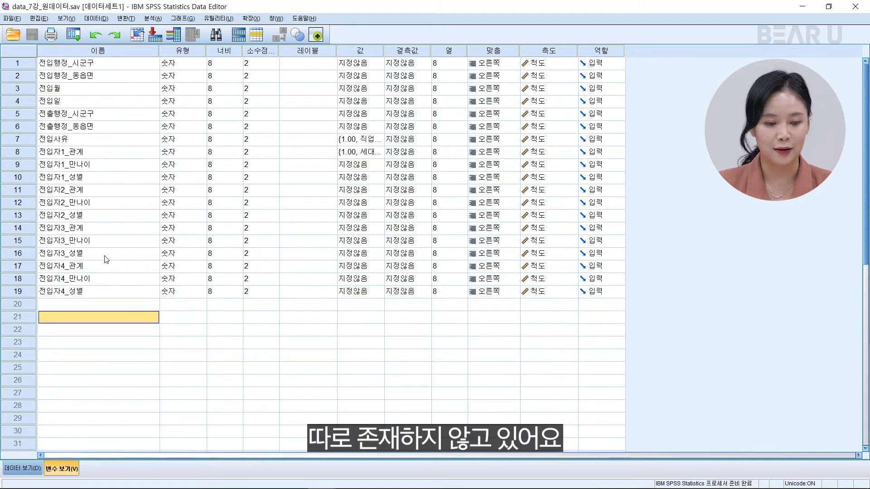
# Switch to the data view and examine which 전입자1 and 전입자2 cells hold values or are empty.
pyautogui.click(19, 470)
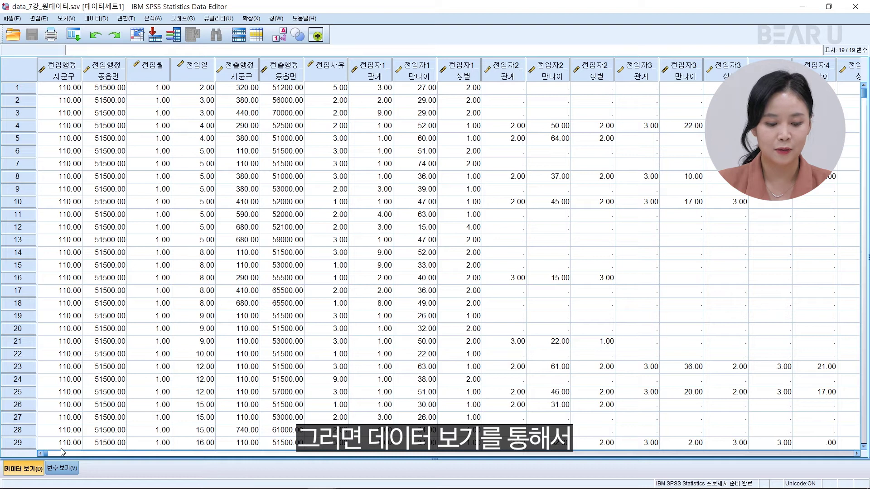
pyautogui.moveTo(51, 453); pyautogui.dragTo(97, 475)
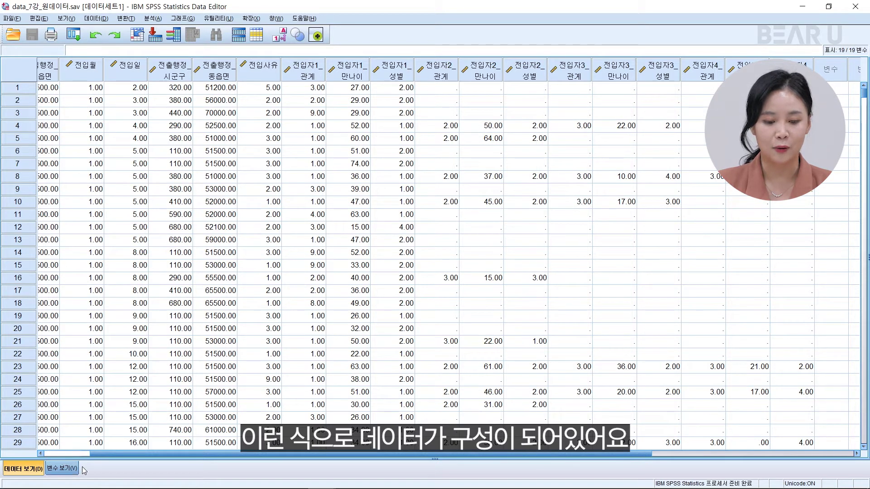
pyautogui.click(83, 454)
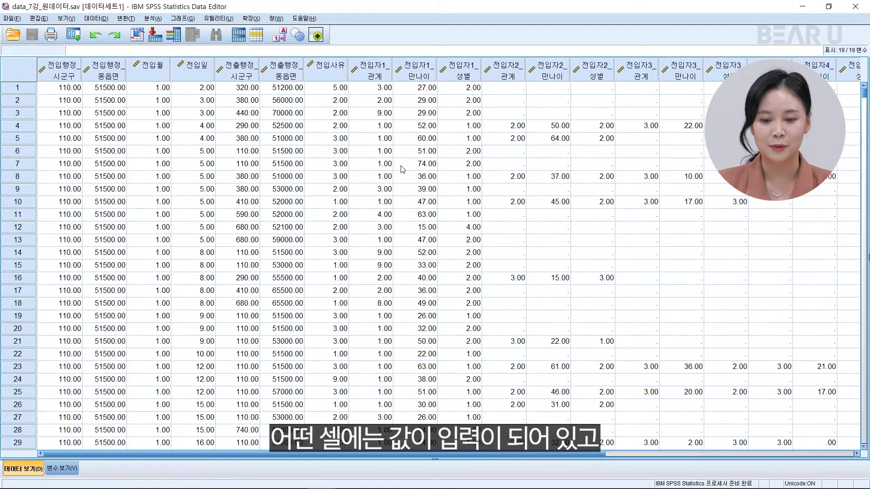
pyautogui.click(531, 99)
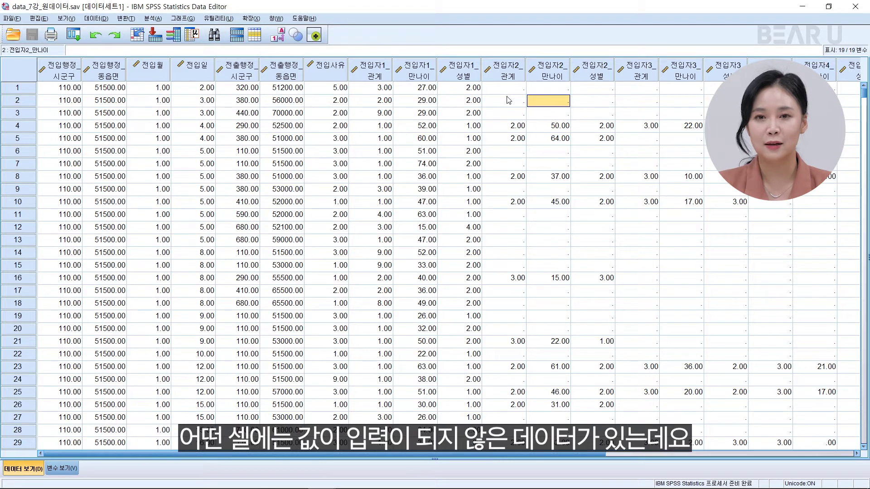
pyautogui.click(432, 103)
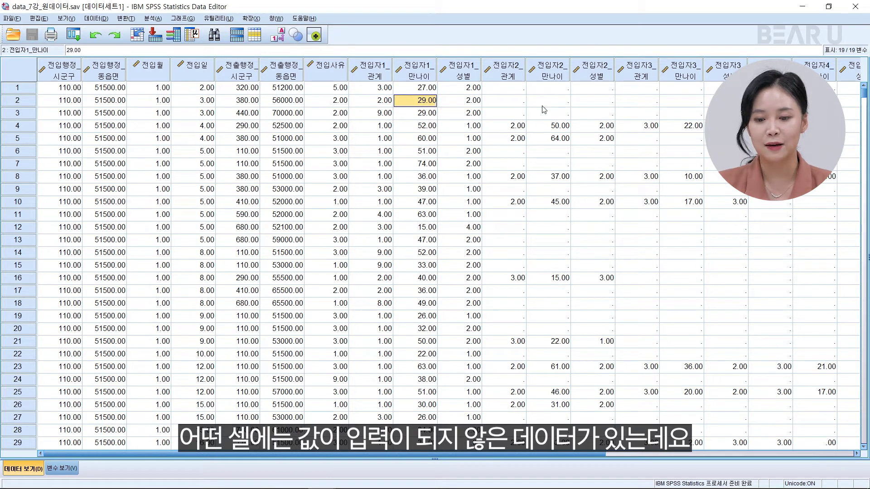
pyautogui.click(516, 101)
pyautogui.click(516, 89)
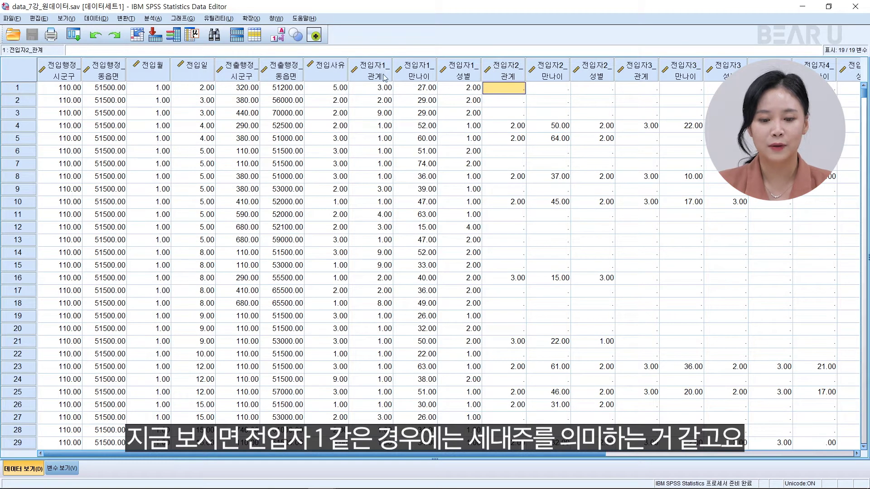
# Compare the 전입자1_관계 to 전입자4_관계 columns for filled and missing values across the cases.
pyautogui.moveTo(384, 77)
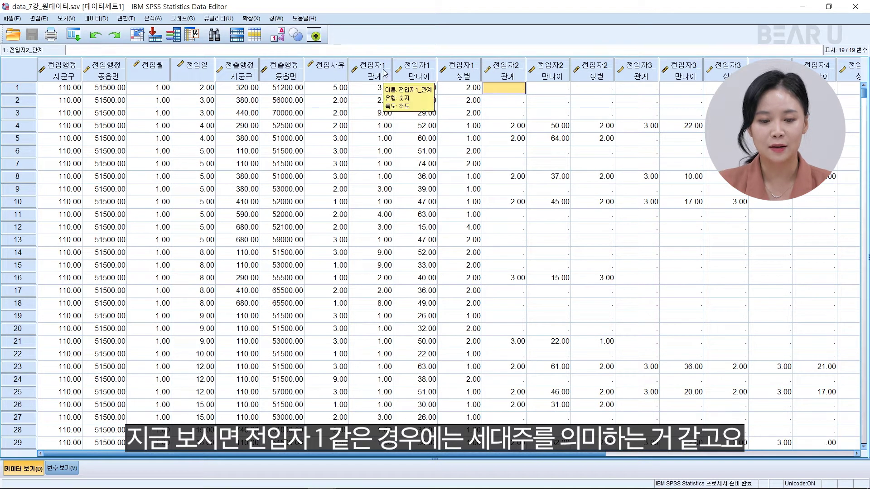
pyautogui.click(384, 72)
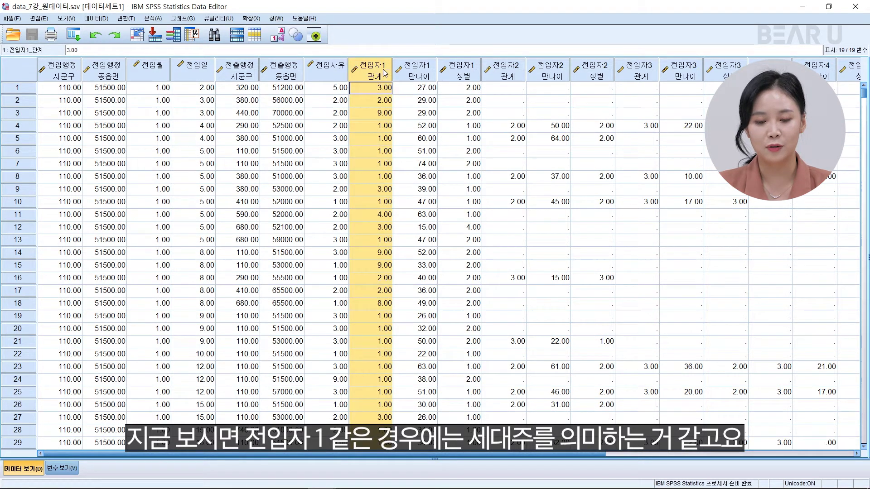
pyautogui.click(492, 77)
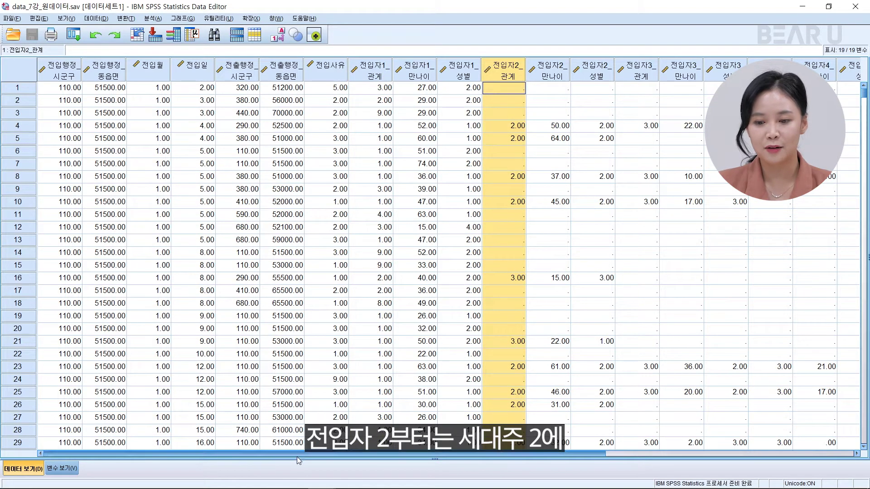
pyautogui.click(510, 93)
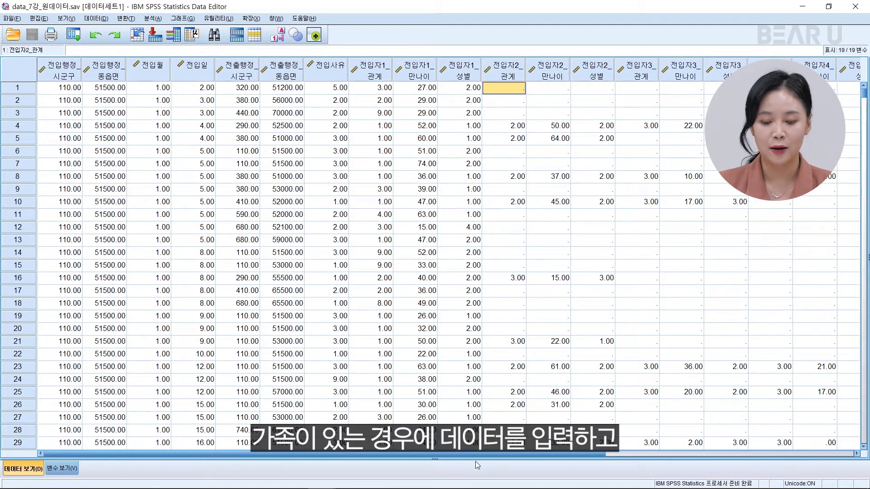
pyautogui.moveTo(488, 453); pyautogui.dragTo(588, 473)
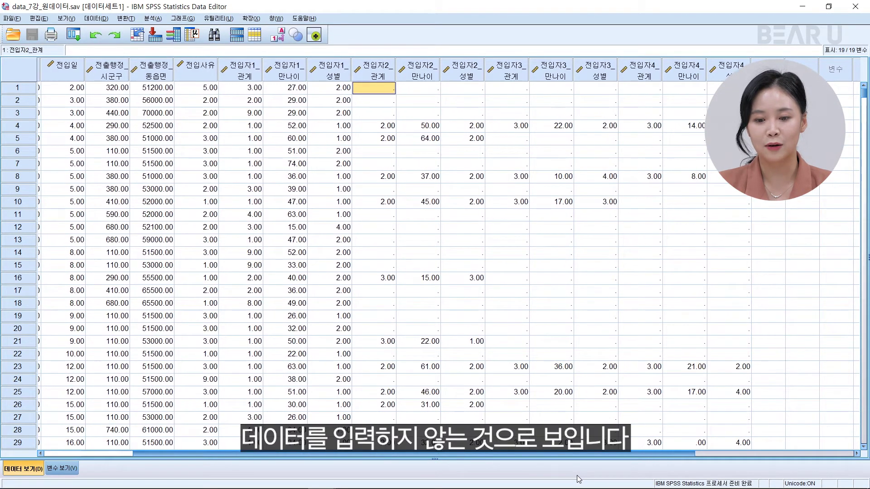
pyautogui.click(534, 105)
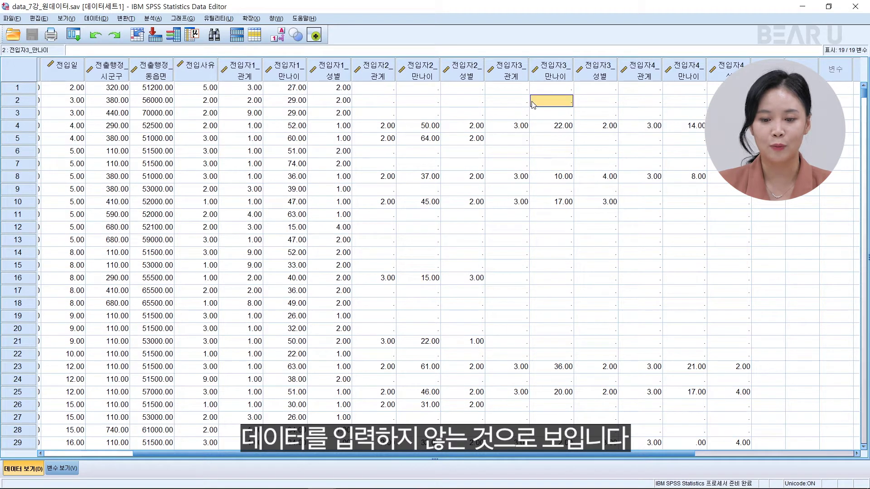
pyautogui.click(516, 90)
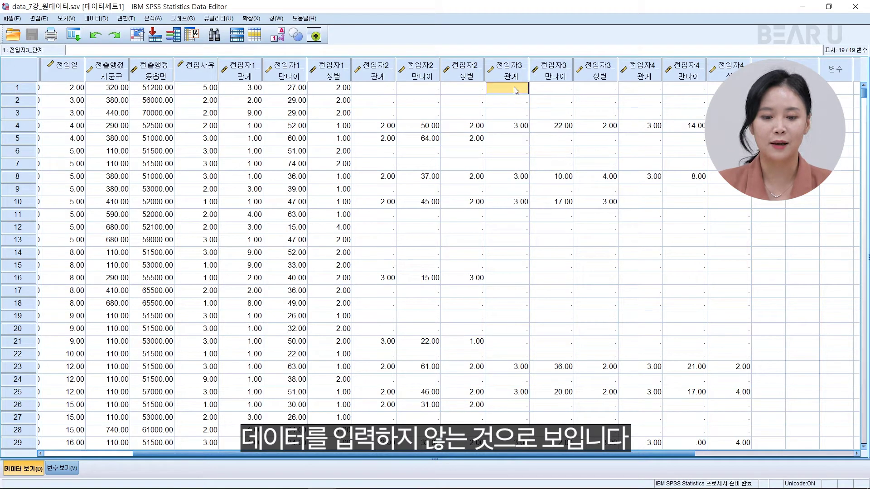
pyautogui.click(385, 91)
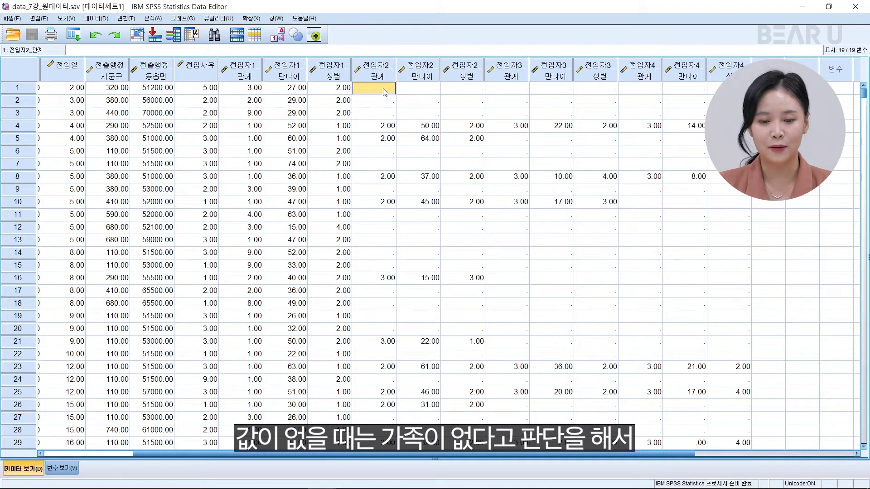
pyautogui.click(249, 64)
pyautogui.click(655, 77)
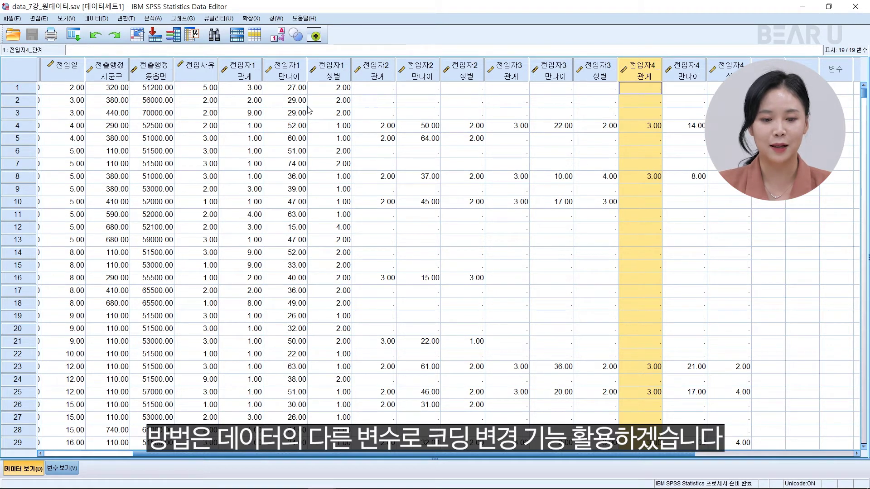
# Start a recode into different variables with 전입자1_관계 as the input variable.
pyautogui.click(124, 23)
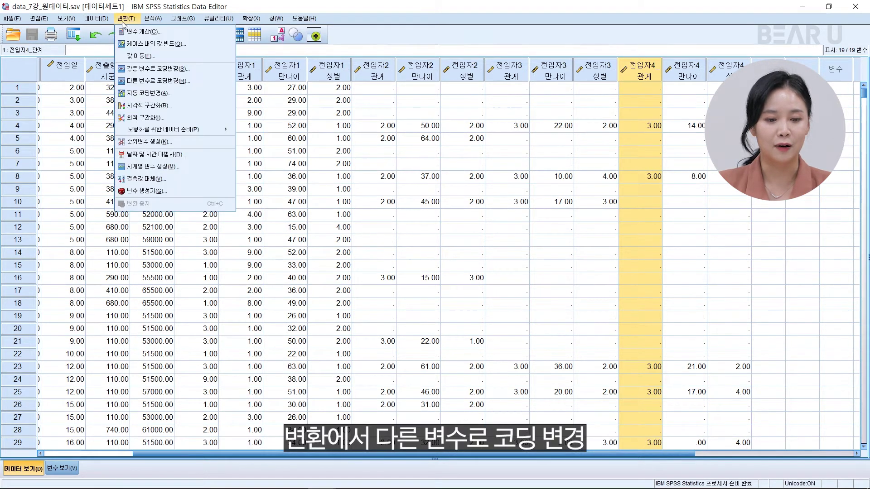
pyautogui.click(146, 81)
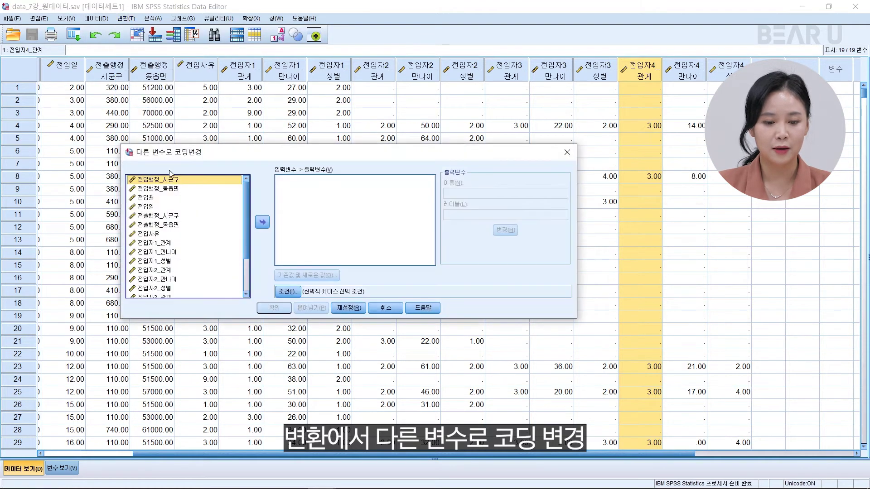
pyautogui.moveTo(247, 195); pyautogui.dragTo(252, 241)
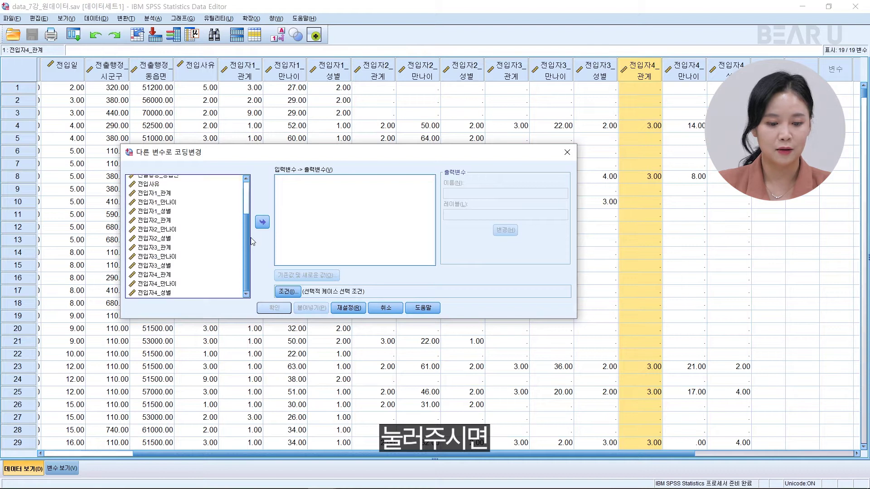
pyautogui.click(162, 194)
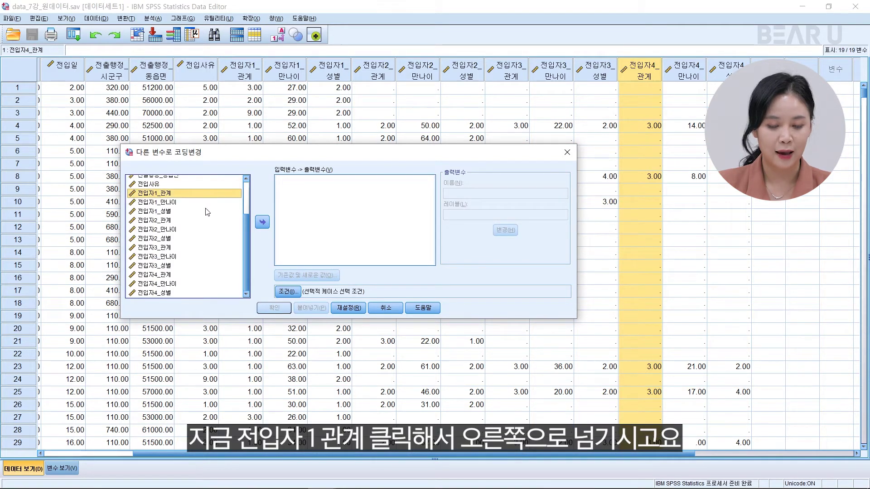
pyautogui.click(262, 223)
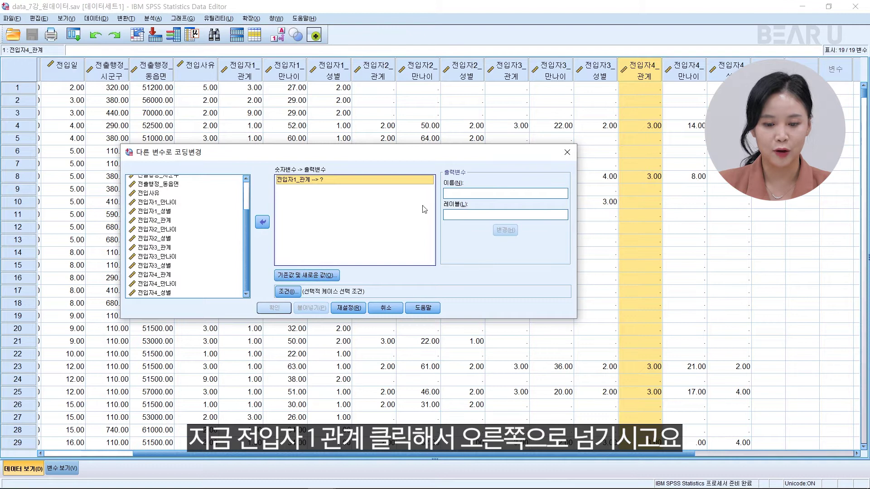
# Name the output variable 가족원1, label it 가족원1, and assign it to 전입자1_관계.
pyautogui.click(486, 194)
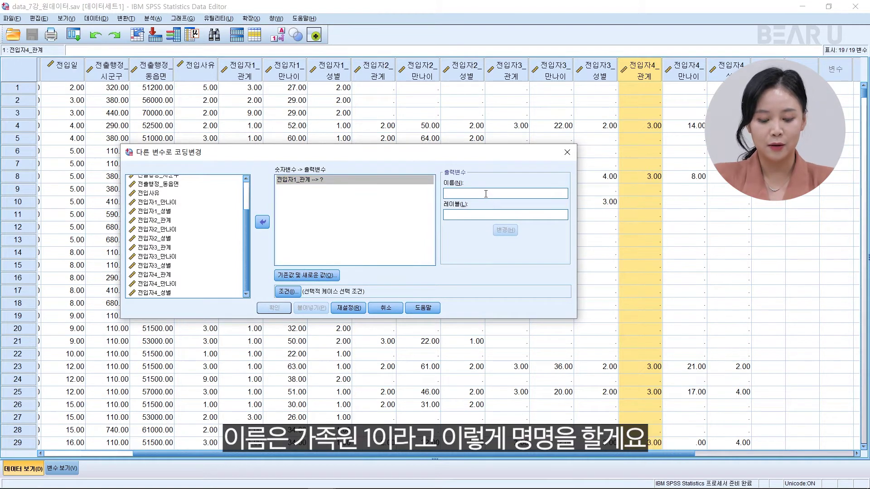
pyautogui.write('가족')
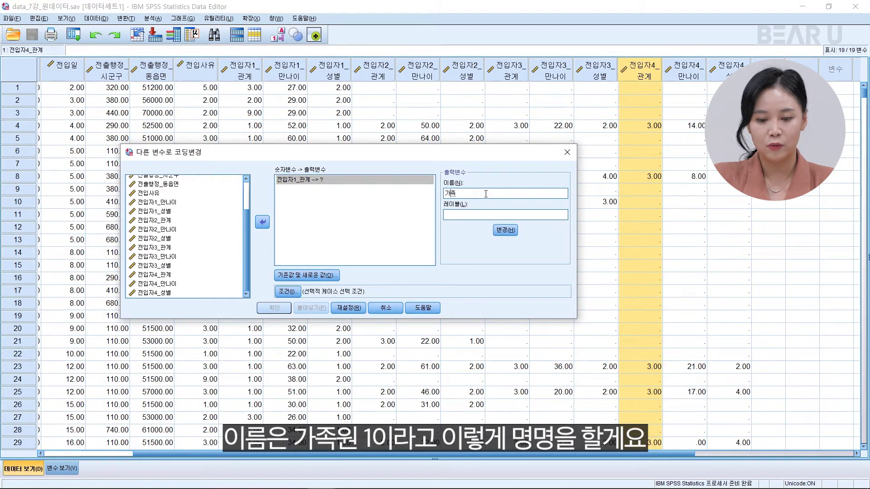
pyautogui.write('원1')
pyautogui.click(484, 214)
pyautogui.write('가조개원')
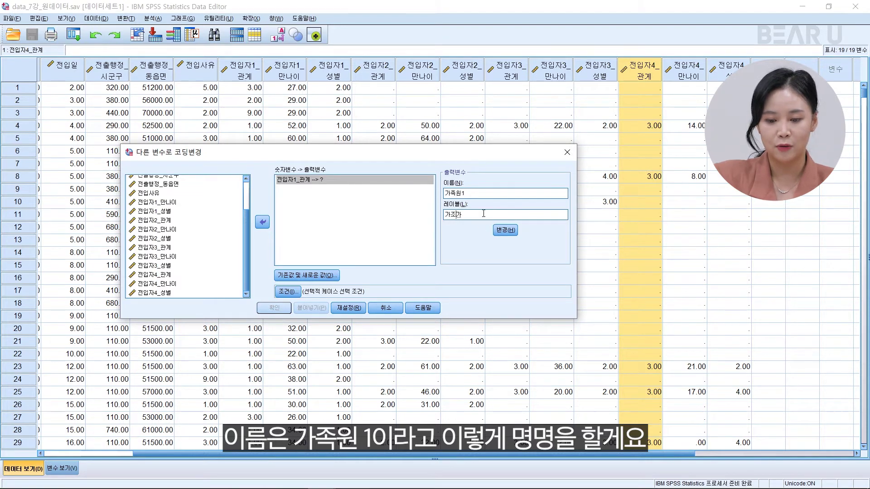
pyautogui.press('BackSpace')
pyautogui.press('BackSpace')
pyautogui.press('BackSpace')
pyautogui.press('BackSpace')
pyautogui.write('개')
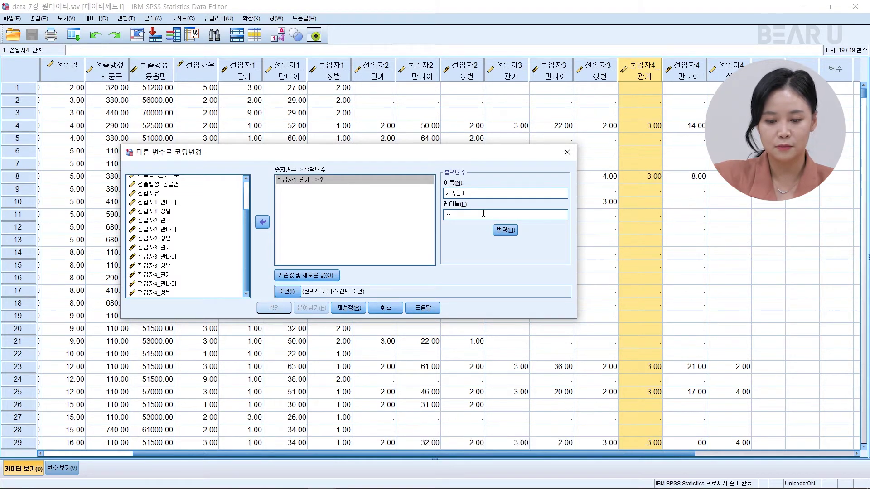
pyautogui.write('족원1')
pyautogui.click(504, 230)
# Add an old-to-new value rule that recodes the range from 1 through the highest value to 1.
pyautogui.click(324, 276)
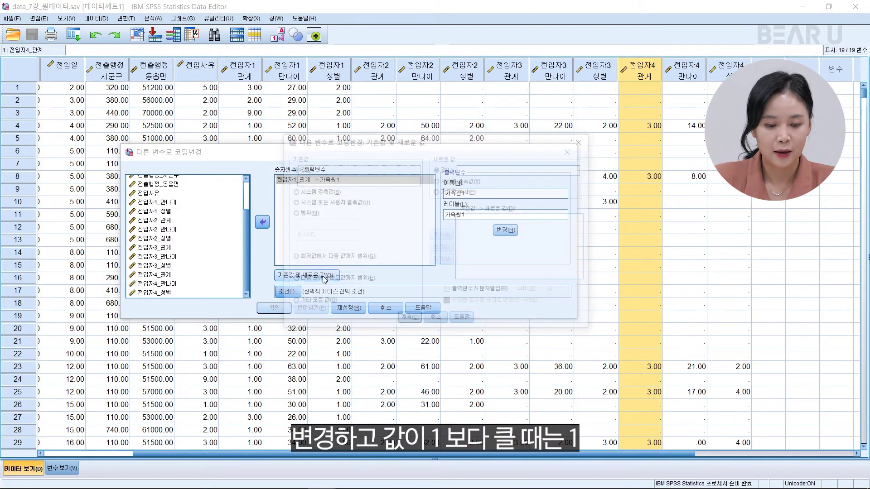
pyautogui.click(295, 280)
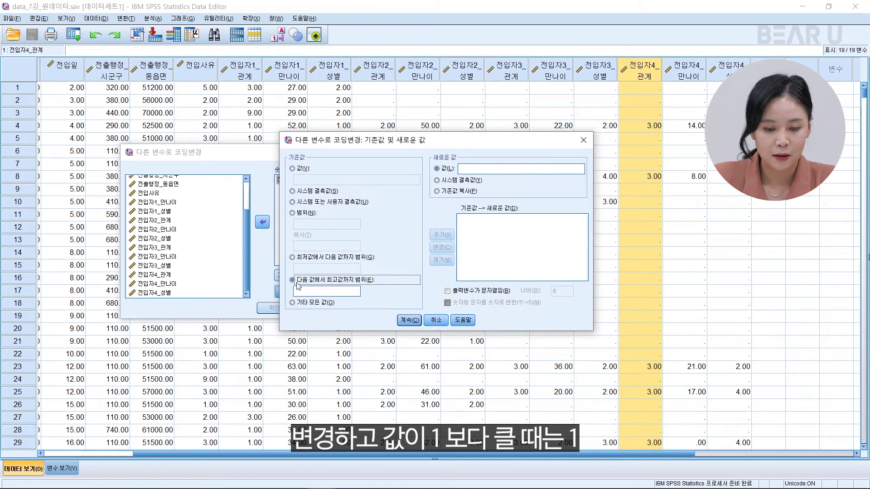
pyautogui.click(301, 295)
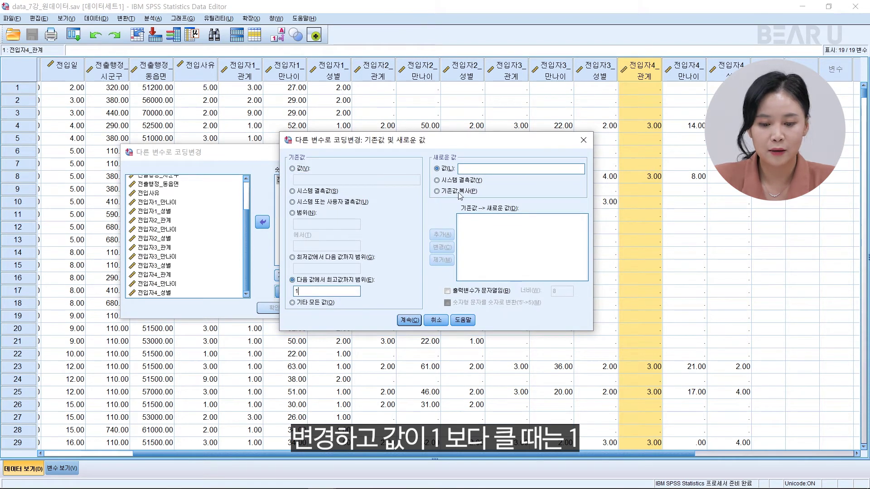
pyautogui.write('1')
pyautogui.click(444, 235)
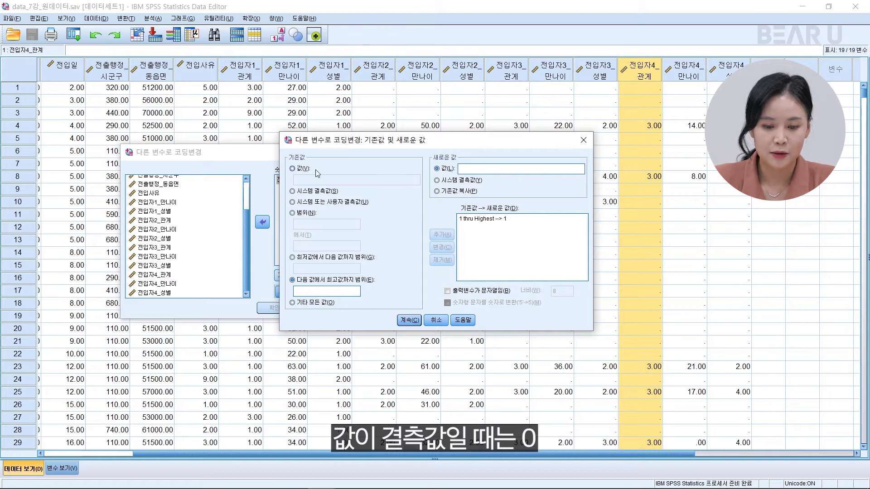
# Add a rule recoding system-missing values to 0 and accept the old and new value rules.
pyautogui.click(308, 195)
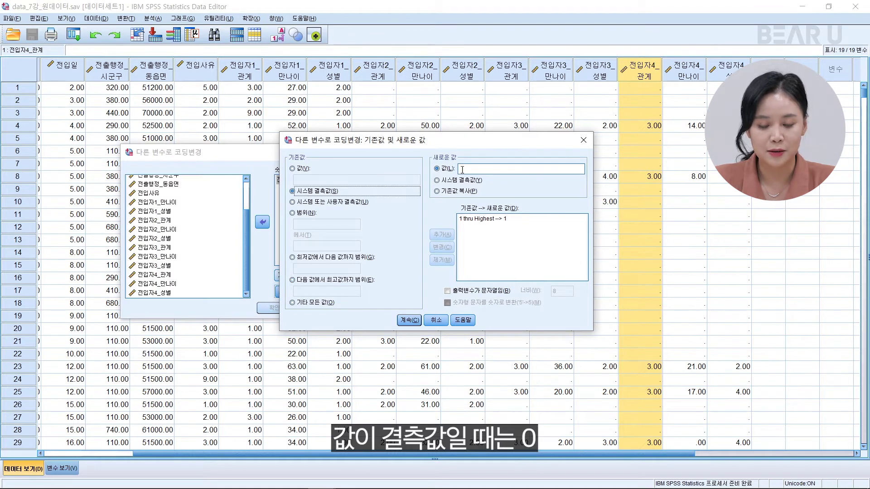
pyautogui.click(478, 169)
pyautogui.write('0')
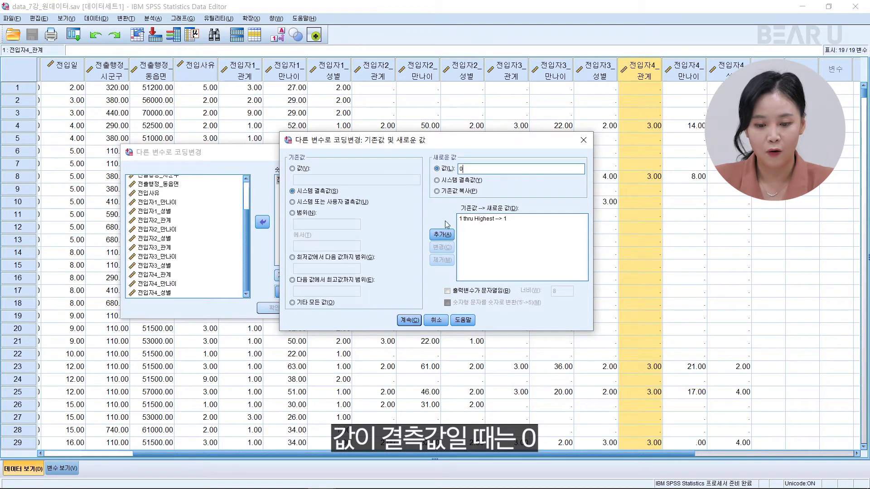
pyautogui.click(439, 235)
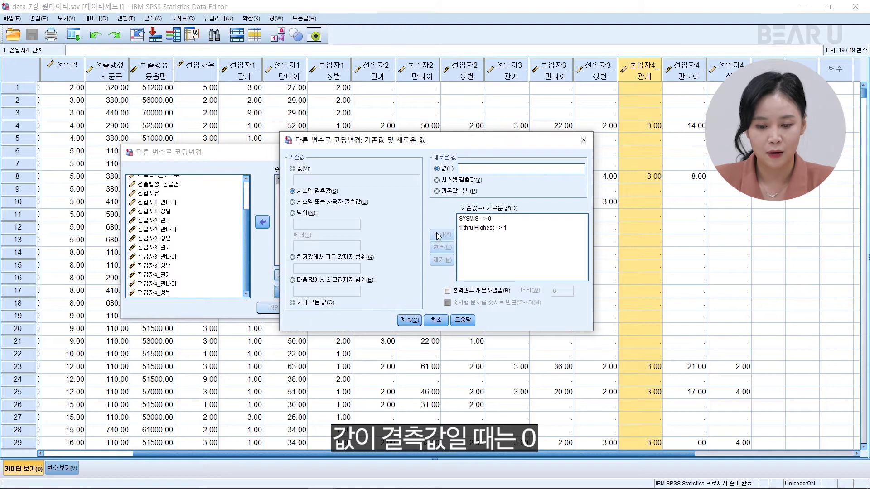
pyautogui.click(409, 320)
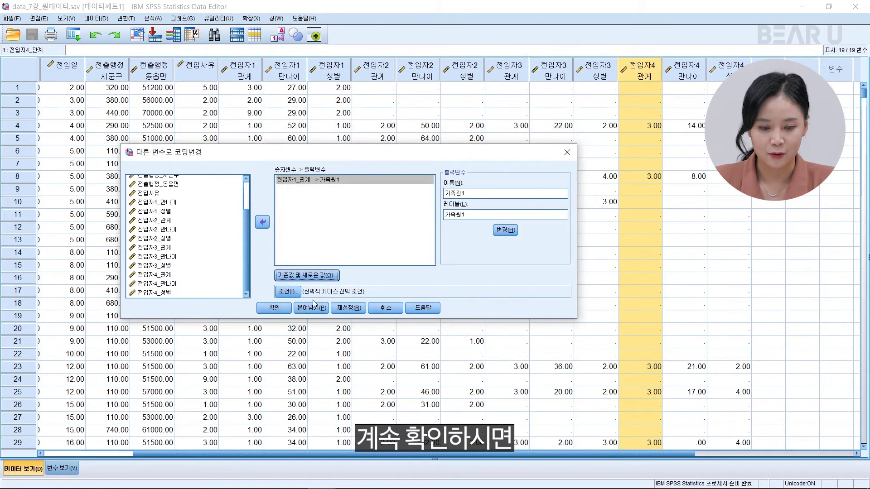
# Run the recode of 전입자1_관계 into 가족원1 and return to the dataset to view the new column.
pyautogui.click(275, 308)
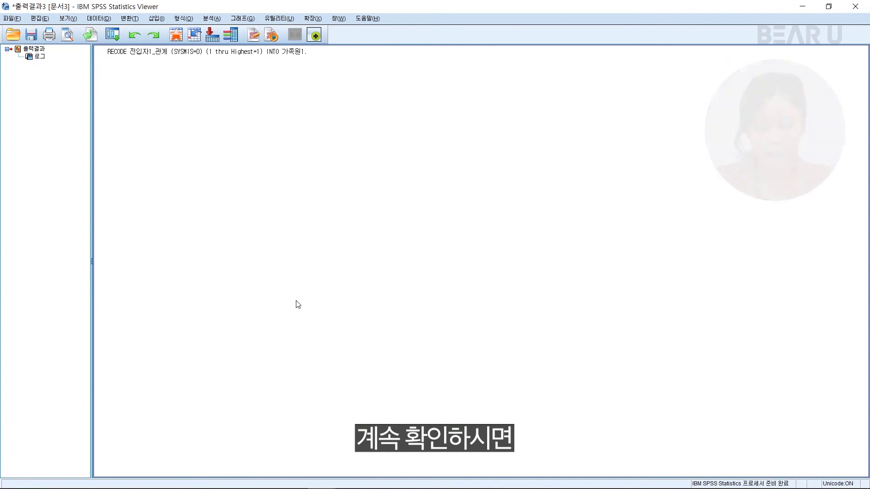
pyautogui.click(799, 8)
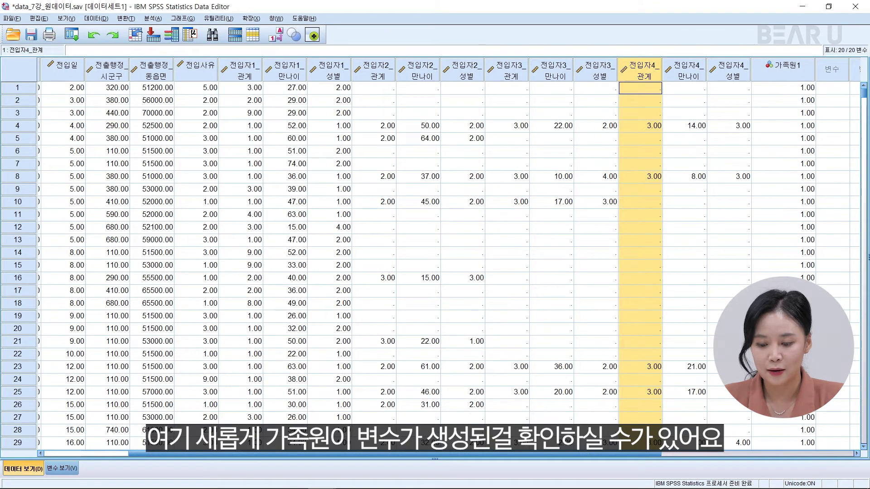
pyautogui.moveTo(648, 458); pyautogui.dragTo(685, 459)
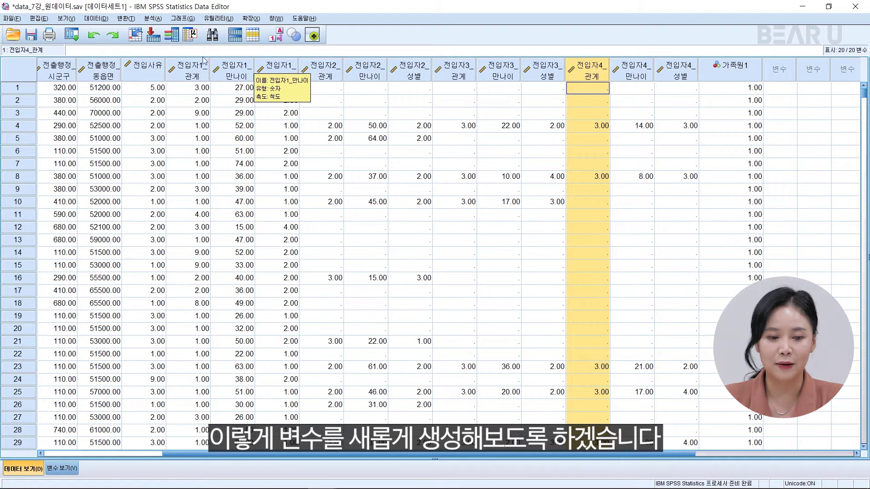
# Start another recode into different variables, replacing the input variable 전입자1_관계 with 전입자2_관계.
pyautogui.click(133, 19)
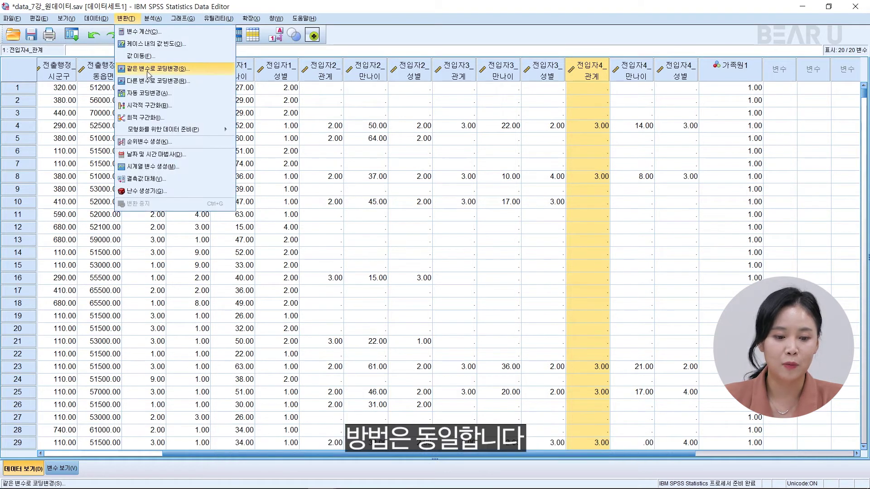
pyautogui.click(149, 84)
pyautogui.click(308, 180)
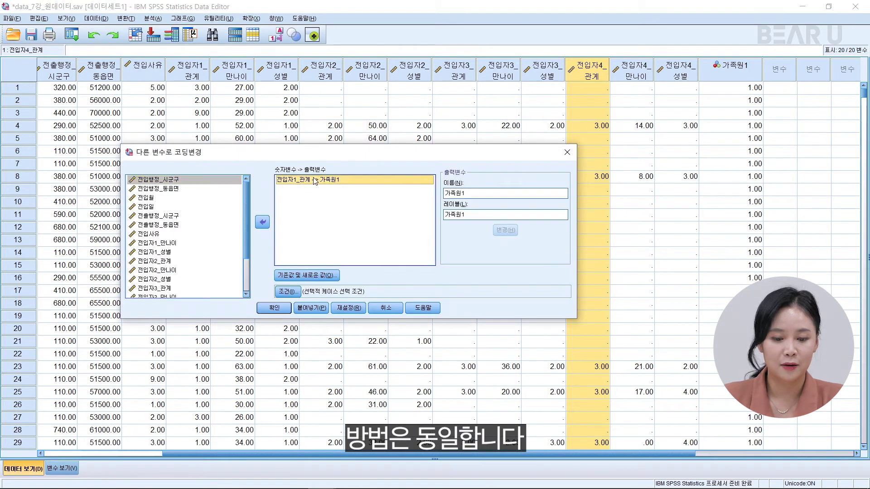
pyautogui.click(262, 222)
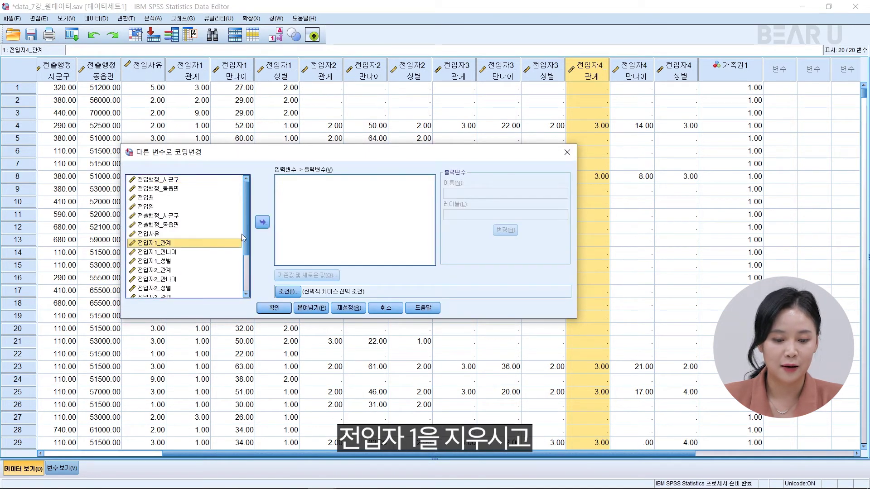
pyautogui.click(168, 271)
pyautogui.click(262, 222)
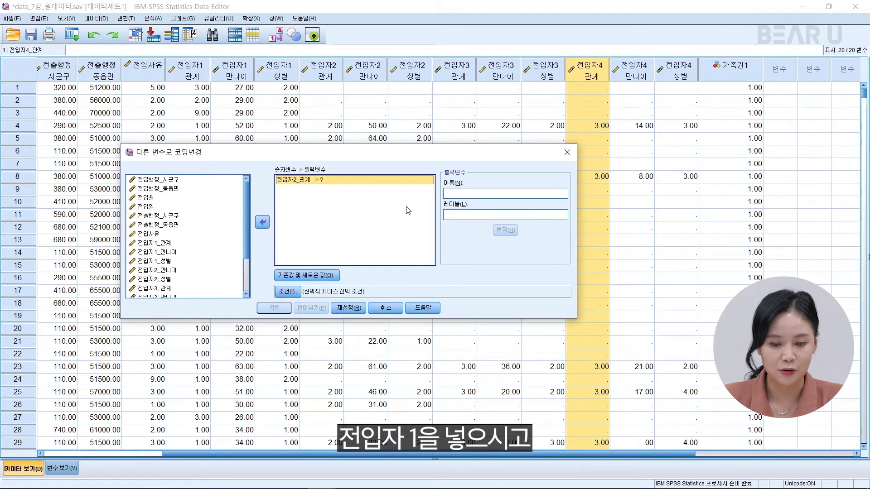
# Name the output variable 가족원2, label it 가족원2, and assign it to 전입자2_관계.
pyautogui.write('가족원2')
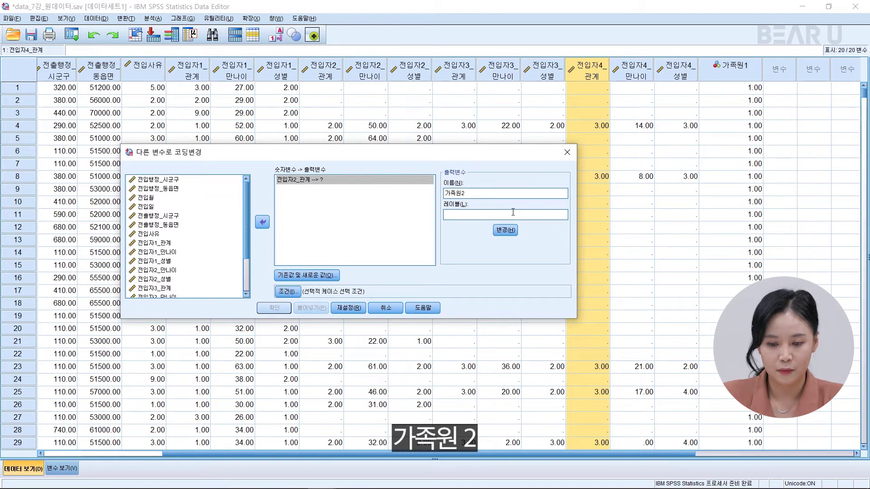
pyautogui.click(513, 212)
pyautogui.write('가족원')
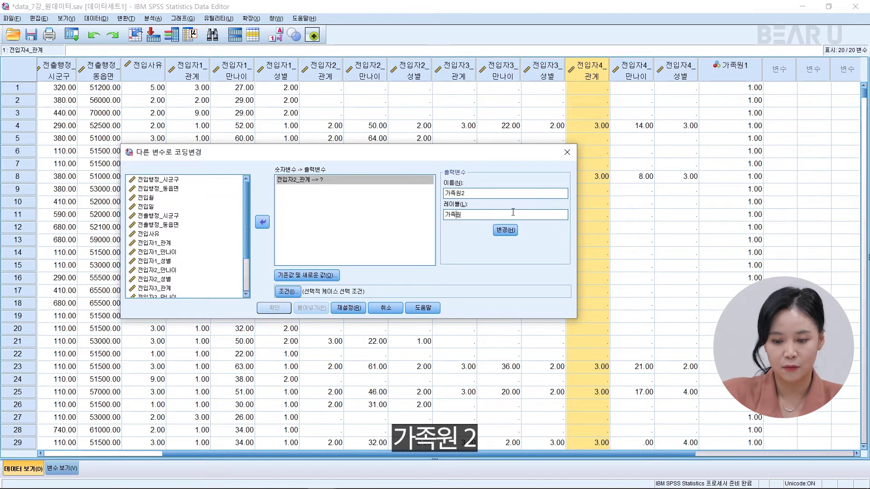
pyautogui.click(505, 230)
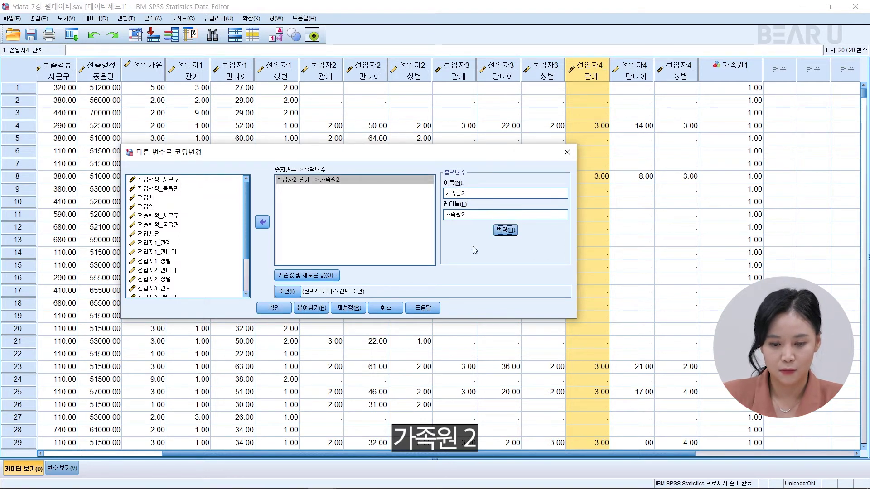
# Keep the existing old and new value rules, run the recode into 가족원2, and close the output window.
pyautogui.click(307, 275)
pyautogui.click(334, 191)
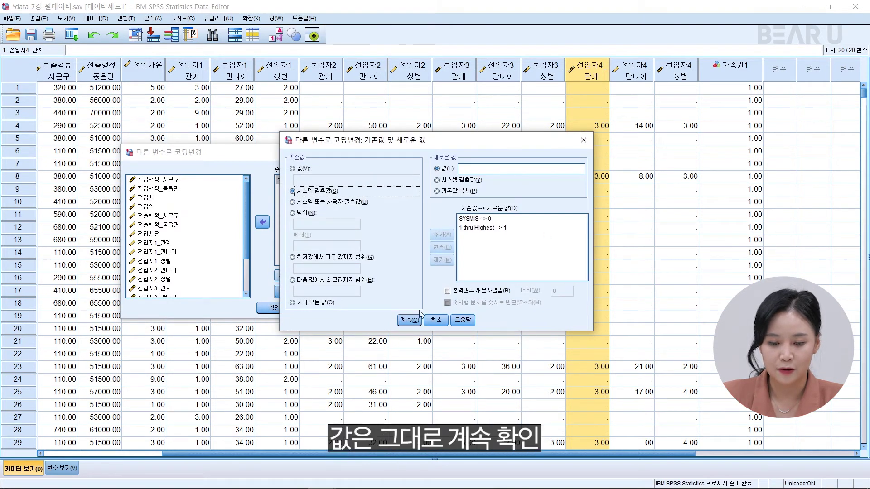
pyautogui.click(407, 320)
pyautogui.click(275, 307)
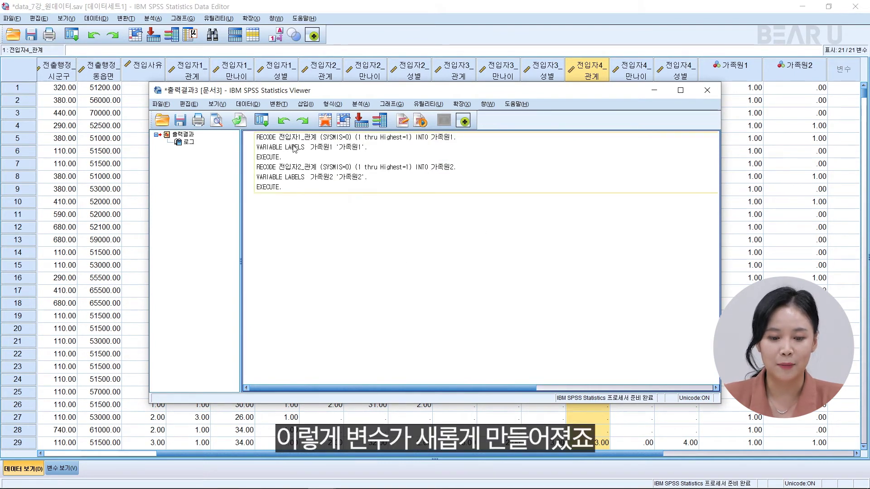
pyautogui.click(707, 91)
pyautogui.click(433, 268)
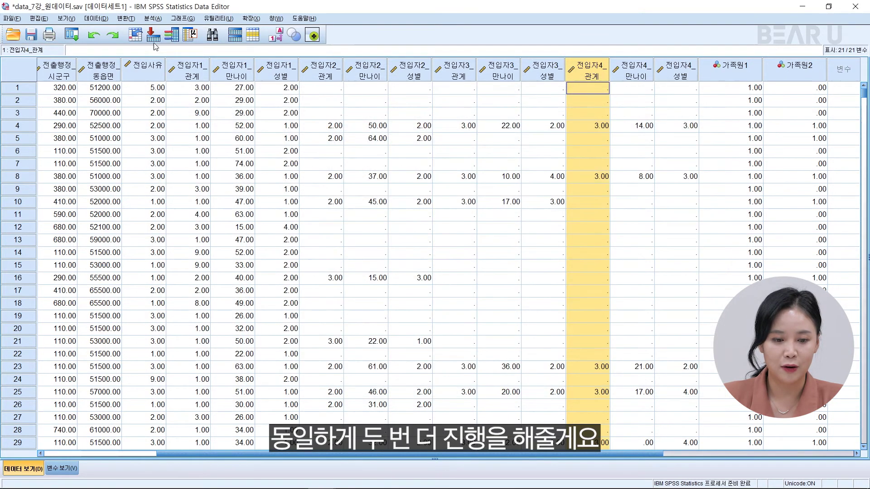
# Start another recode into different variables, replacing the input variable 전입자2_관계 with 전입자3_관계.
pyautogui.click(126, 18)
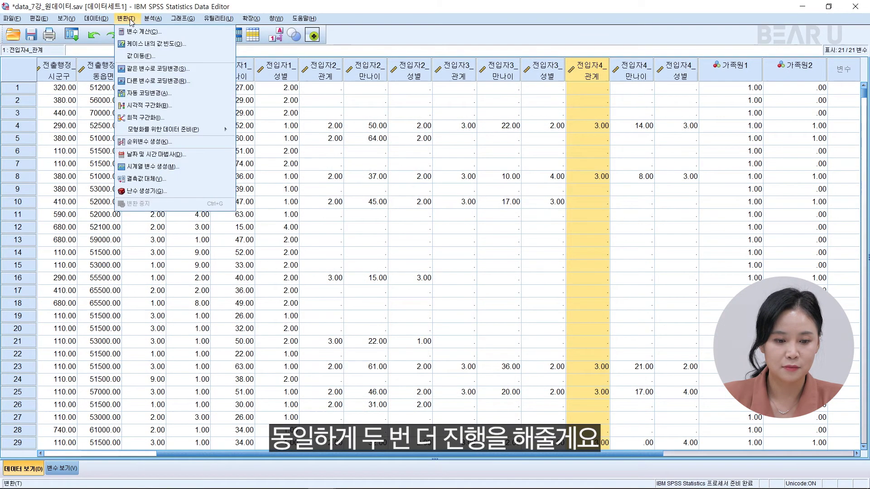
pyautogui.click(158, 82)
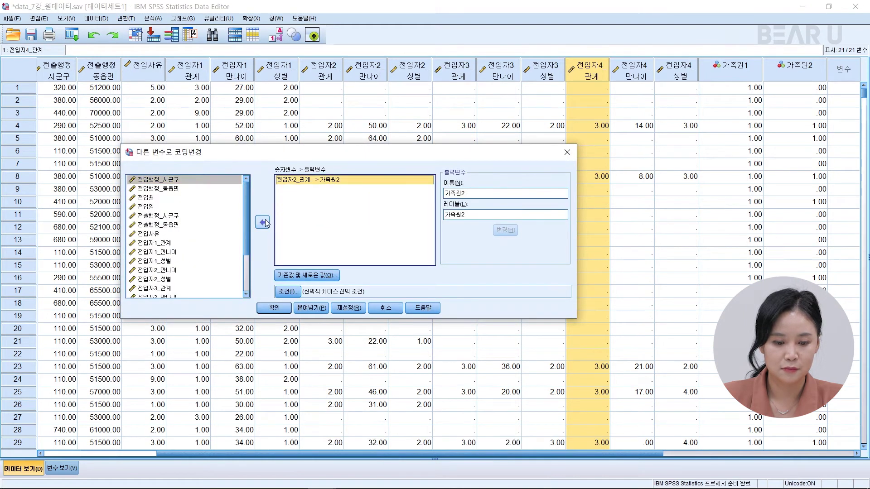
pyautogui.click(263, 222)
pyautogui.scroll(-3, 155, 291)
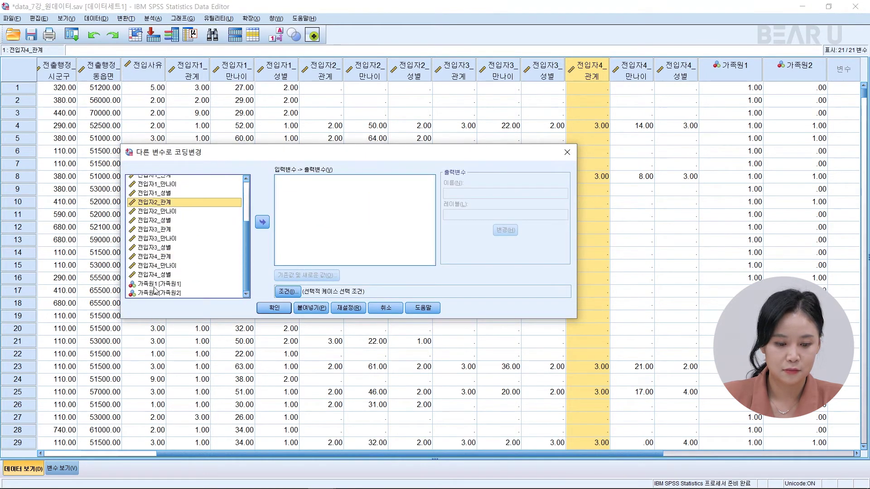
pyautogui.click(160, 230)
pyautogui.click(262, 222)
# Name the output variable 가족원3, label it 가족원3, and assign it to 전입자3_관계.
pyautogui.click(496, 193)
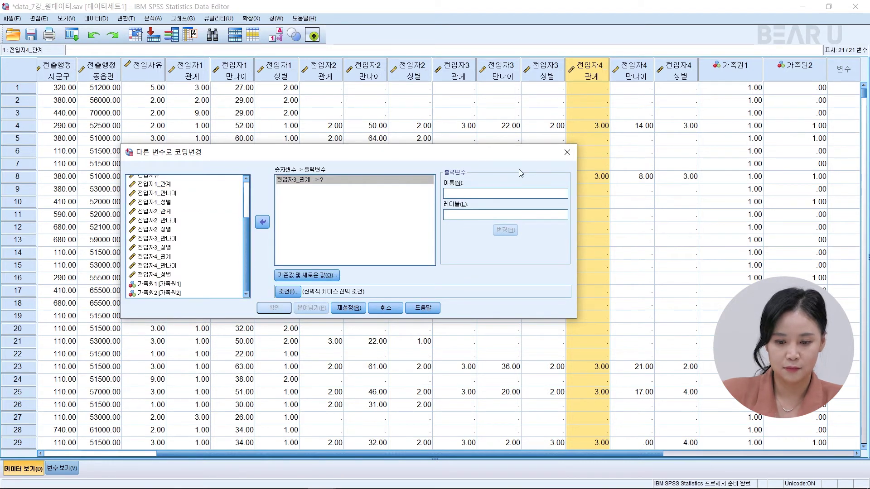
pyautogui.write('ㄱ')
pyautogui.write('족원')
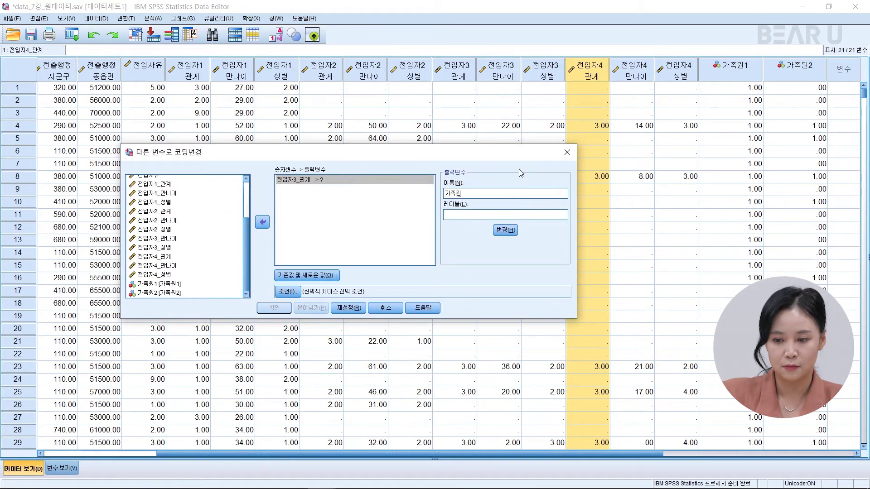
pyautogui.write('3')
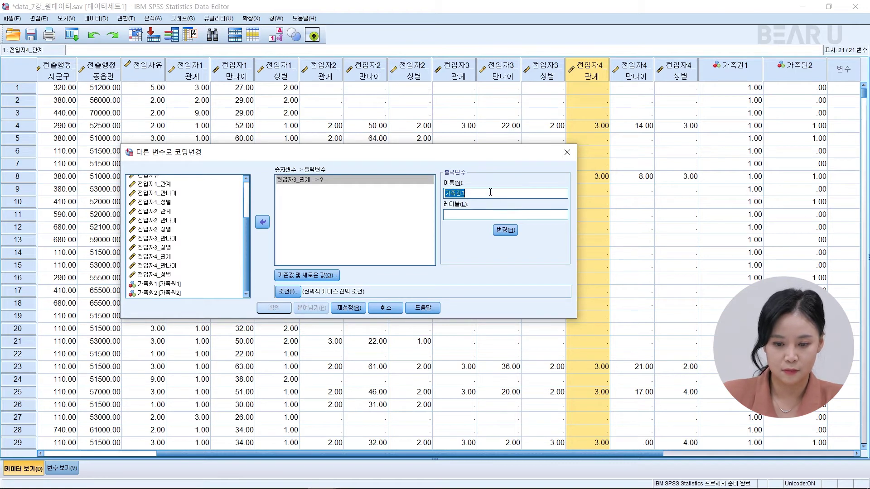
pyautogui.click(506, 230)
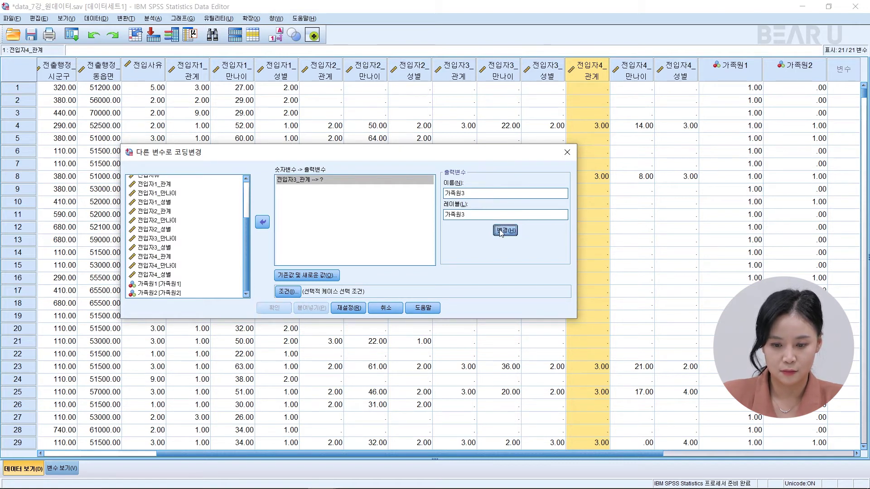
# Keep the existing old and new value rules, run the recode into 가족원3, and return to the dataset.
pyautogui.click(308, 275)
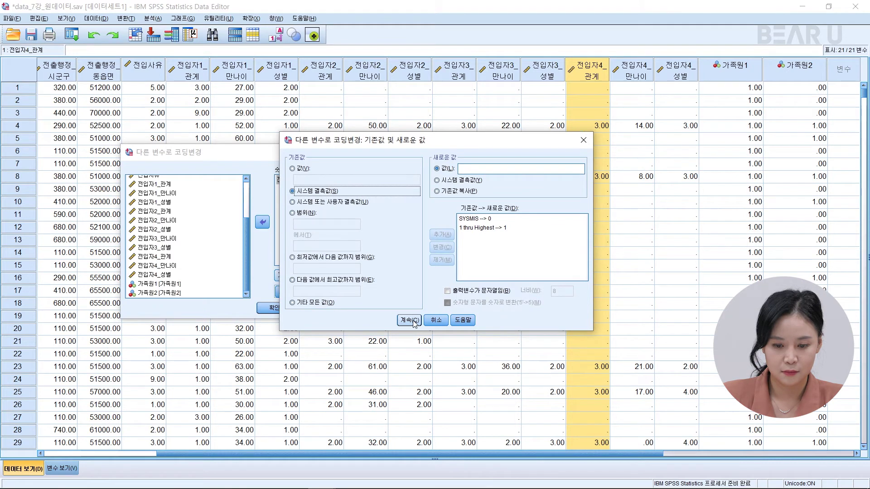
pyautogui.click(411, 320)
pyautogui.click(276, 307)
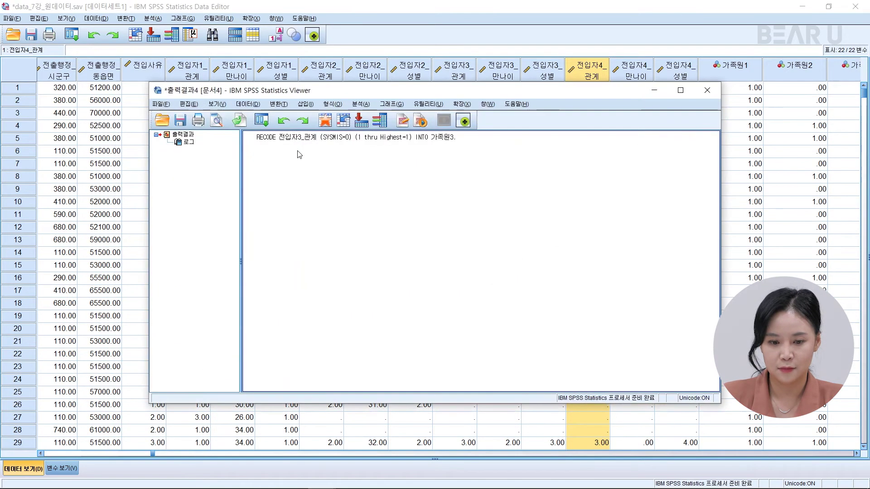
pyautogui.click(654, 94)
# Start another recode into different variables, replacing the input variable 전입자3_관계 with 전입자4_관계.
pyautogui.click(152, 18)
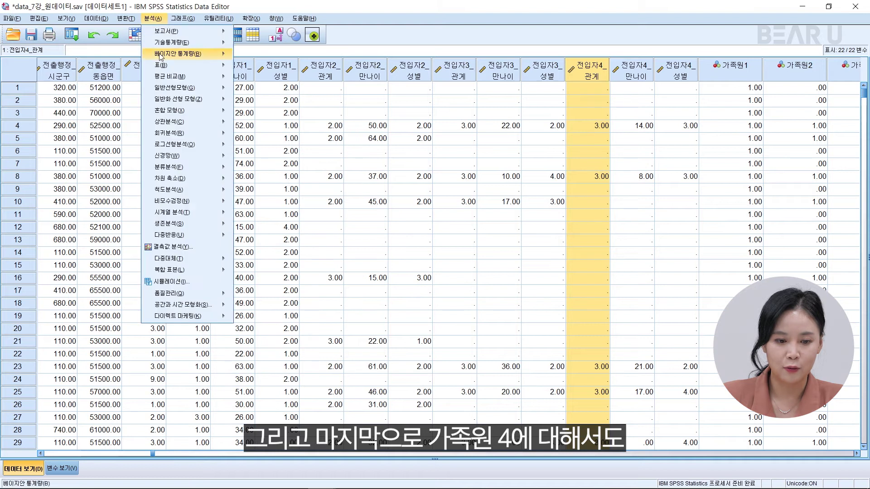
pyautogui.moveTo(161, 47)
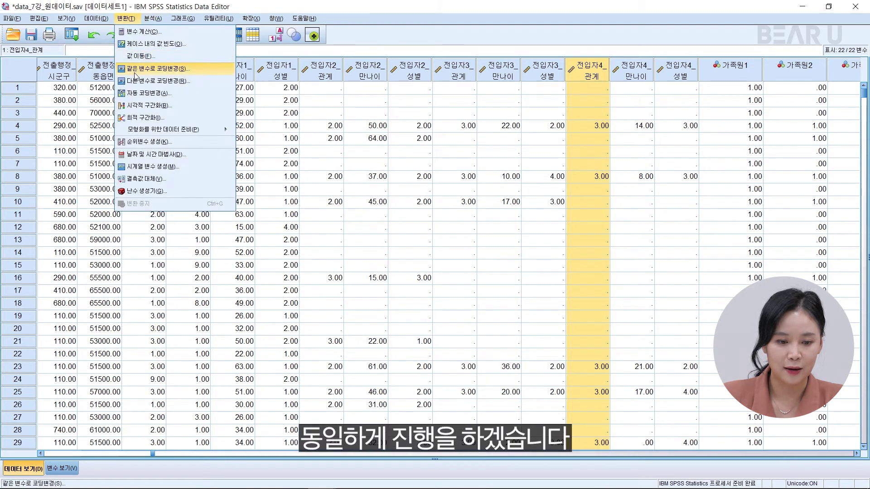
pyautogui.click(163, 88)
pyautogui.click(300, 180)
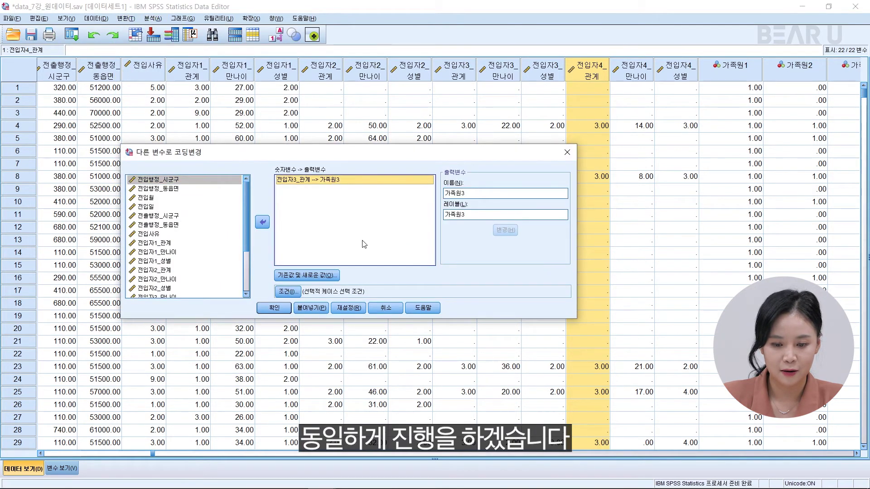
pyautogui.click(263, 222)
pyautogui.scroll(-1, 207, 251)
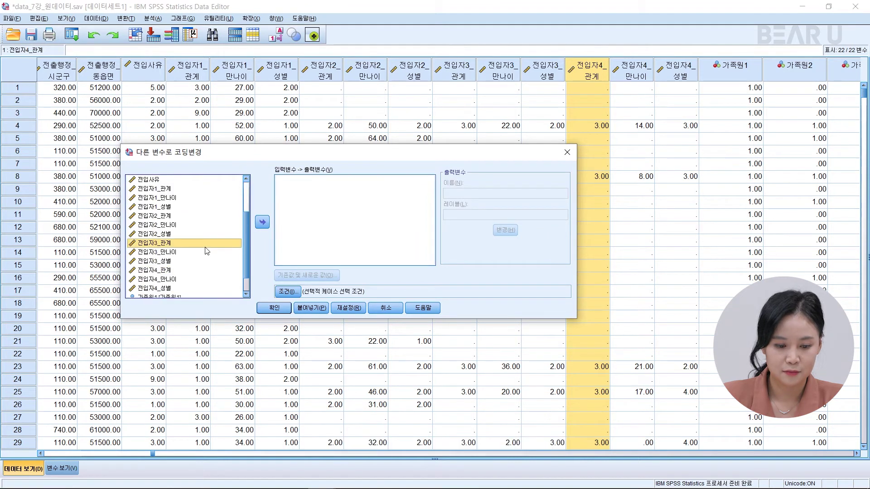
pyautogui.click(177, 271)
pyautogui.click(262, 222)
# Name the output variable 가족원4, label it 가족원4, and assign it to 전입자4_관계.
pyautogui.click(492, 193)
pyautogui.write('가')
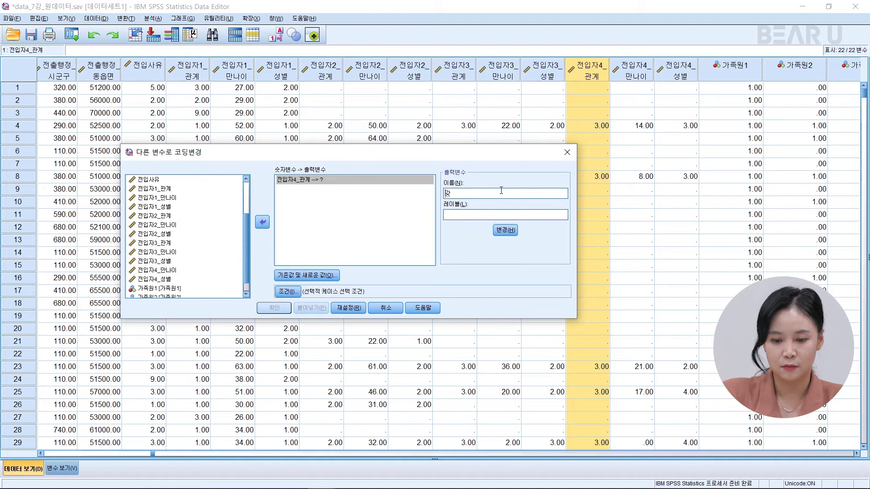
pyautogui.doubleClick(484, 192)
pyautogui.hotkey('ctrl', 'c')
pyautogui.click(485, 215)
pyautogui.hotkey('ctrl', 'v')
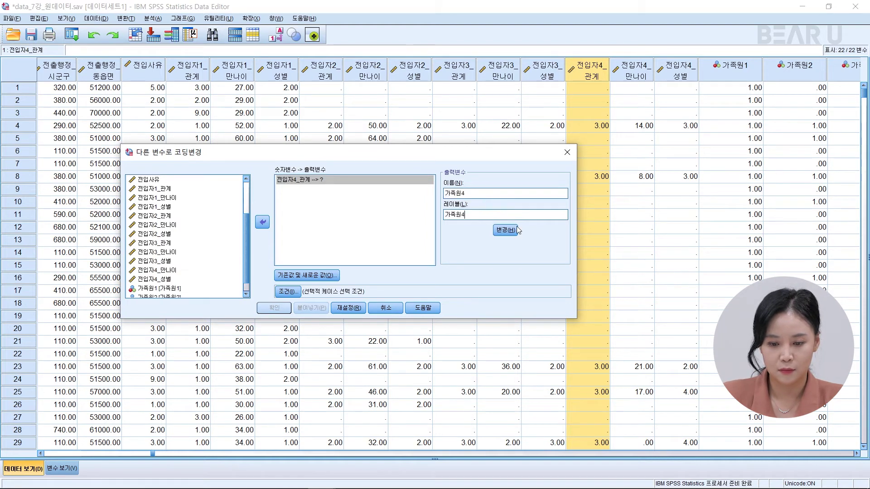
pyautogui.click(505, 230)
# Keep the existing old and new value rules, run the recode into 가족원4, and return to the dataset.
pyautogui.click(306, 275)
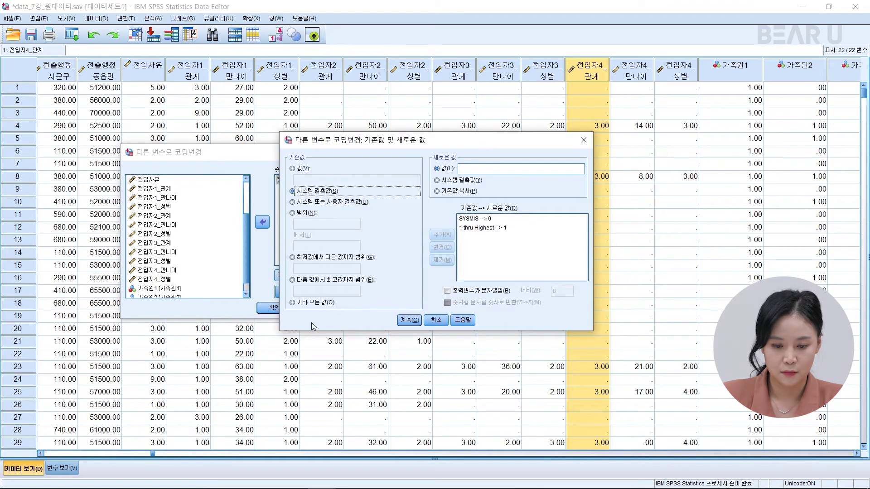
pyautogui.click(409, 320)
pyautogui.click(275, 308)
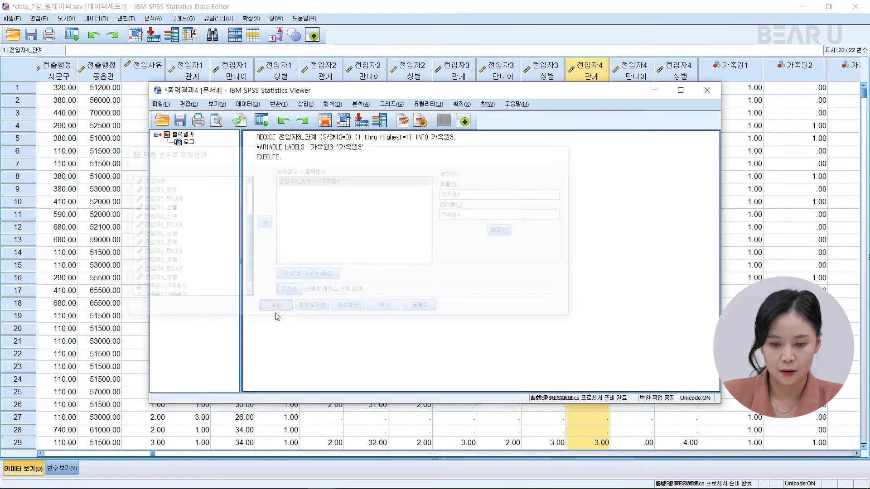
pyautogui.click(654, 90)
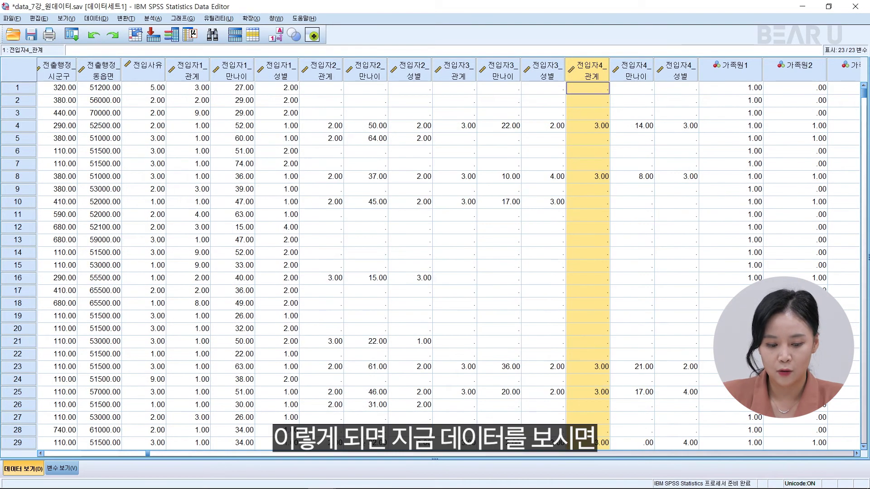
# Examine the 가족원1 to 가족원4 columns and compare the first case's values with its 전입자 relationship data.
pyautogui.moveTo(148, 456); pyautogui.dragTo(593, 456)
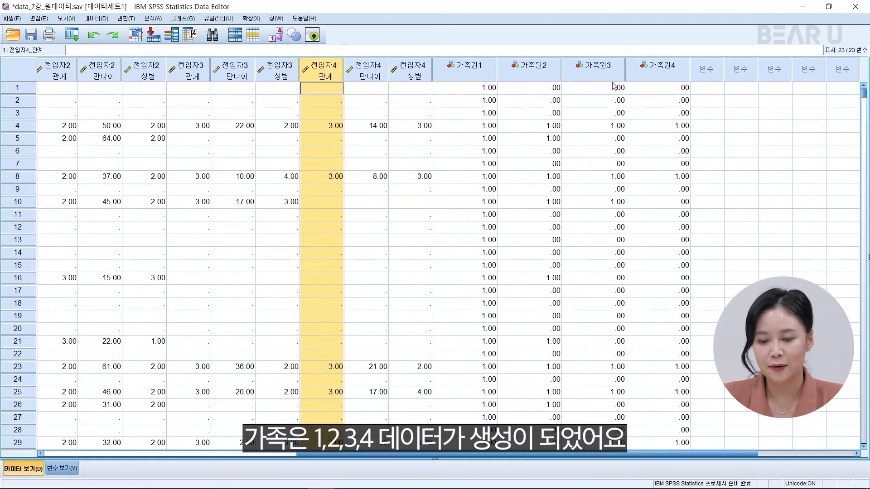
pyautogui.click(22, 88)
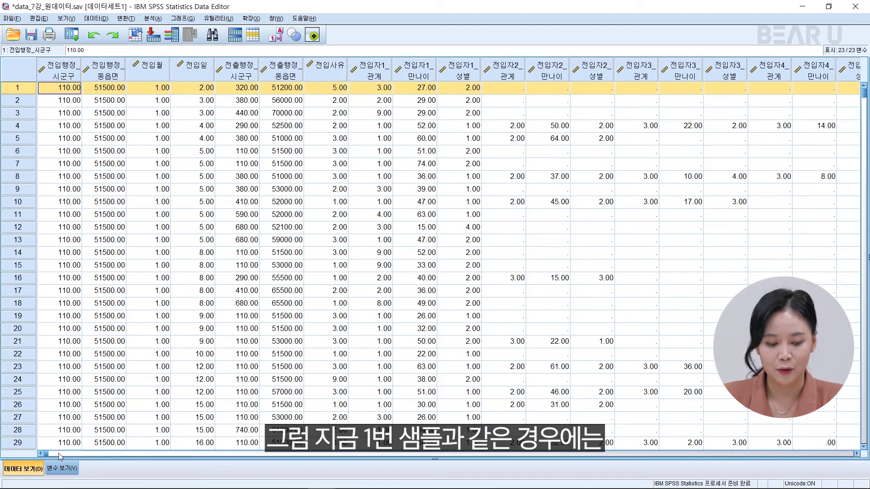
pyautogui.moveTo(71, 456); pyautogui.dragTo(633, 486)
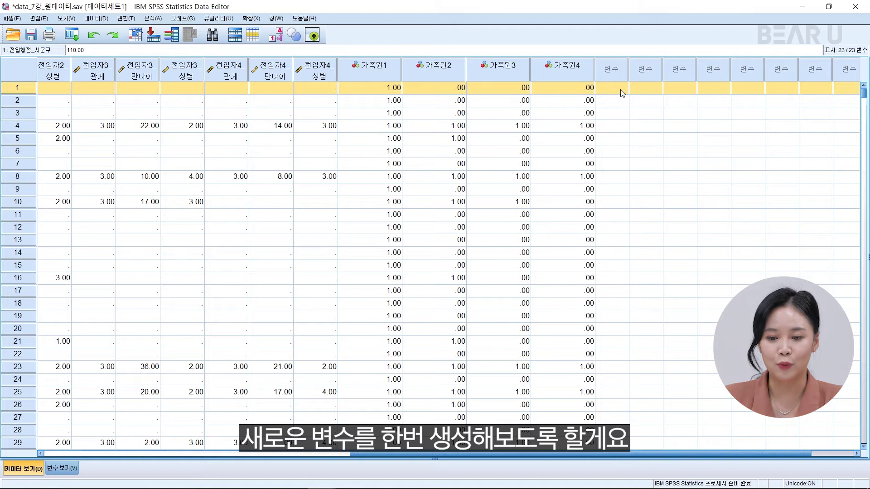
# Start computing a new variable and name the target variable 가족원수.
pyautogui.click(126, 18)
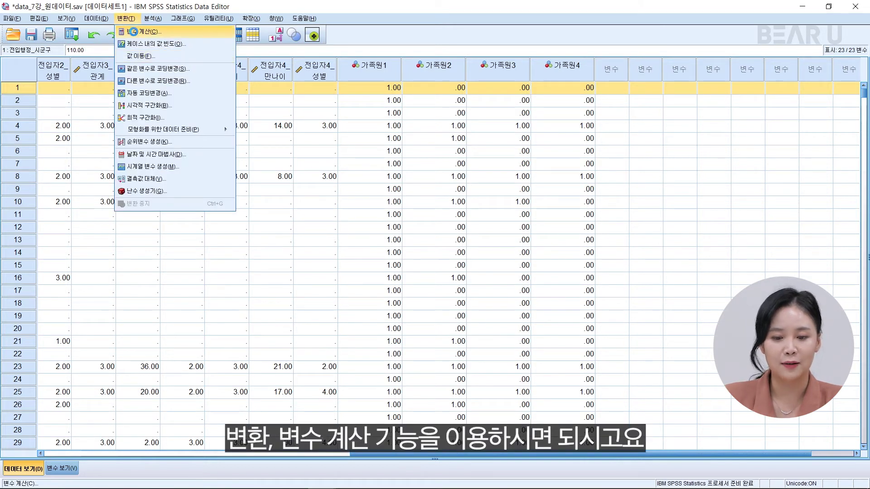
pyautogui.click(135, 33)
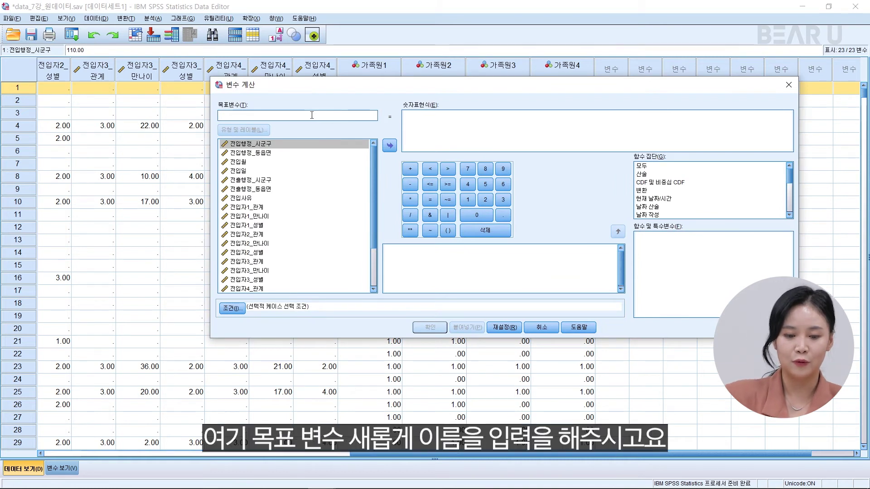
pyautogui.write('가')
pyautogui.write('족원ㅅ')
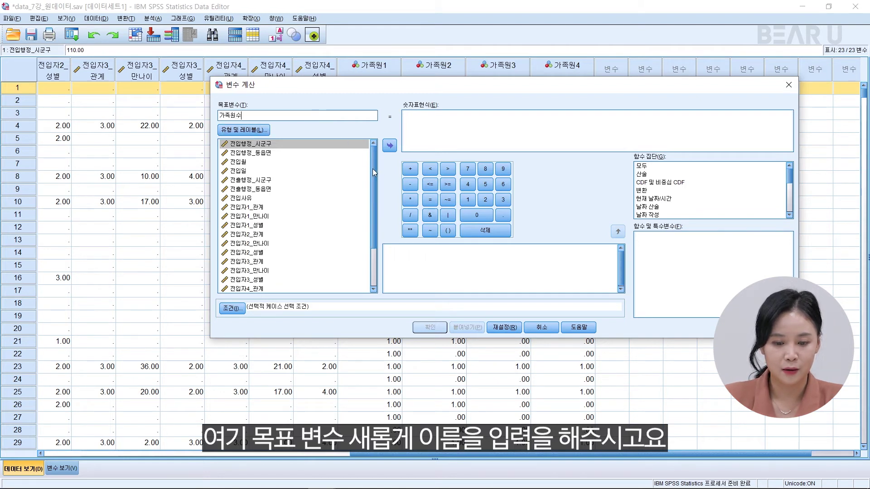
# Begin the numeric expression with the SUM function and insert 가족원1 as its first argument, followed by a comma.
pyautogui.scroll(-2, 374, 173)
pyautogui.click(431, 130)
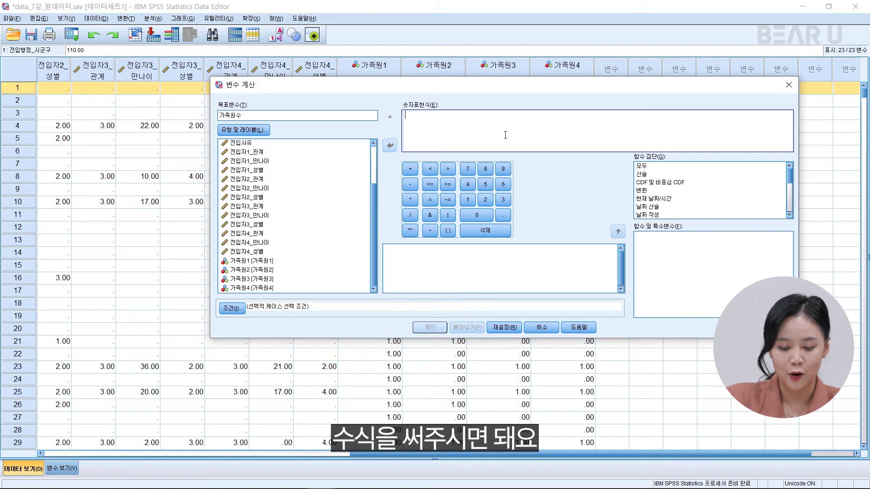
pyautogui.write('ㄴ')
pyautogui.press('BackSpace')
pyautogui.write('s')
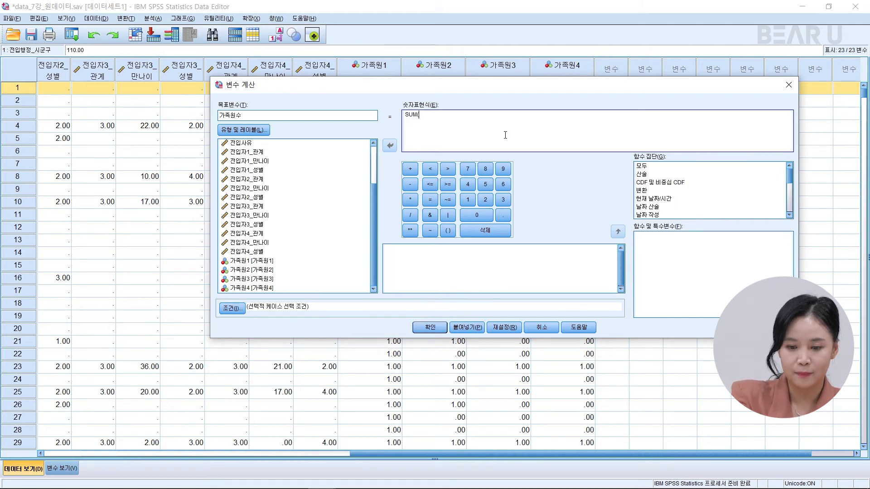
pyautogui.scroll(2, 376, 248)
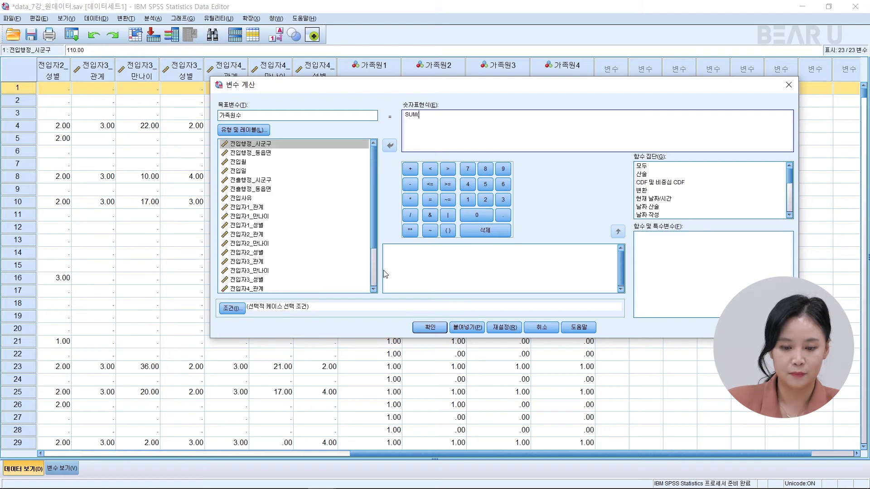
pyautogui.scroll(-2, 375, 249)
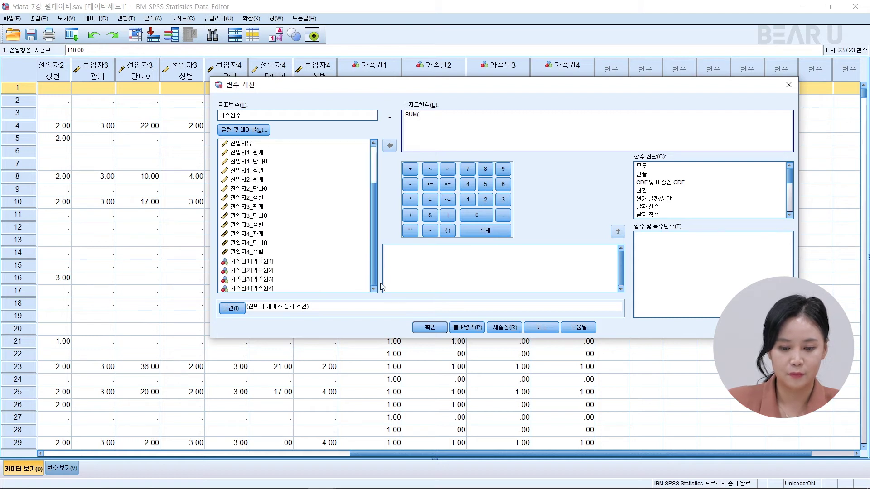
pyautogui.click(266, 261)
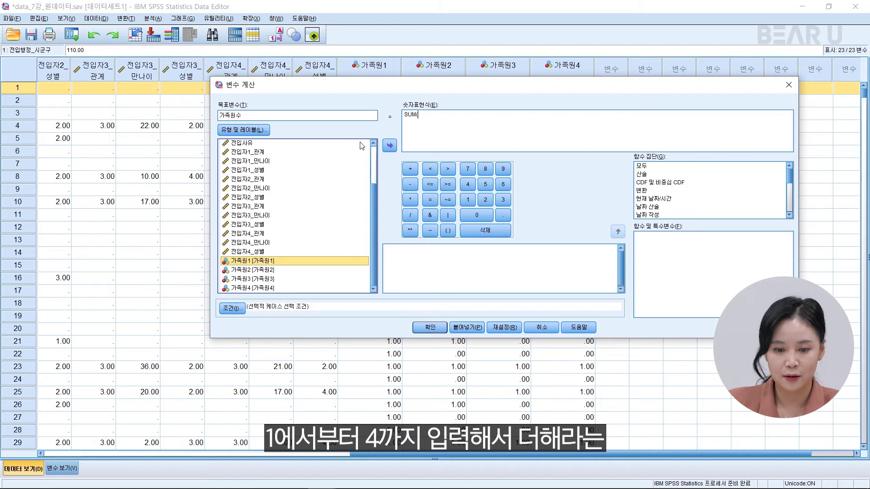
pyautogui.click(389, 149)
pyautogui.write(',')
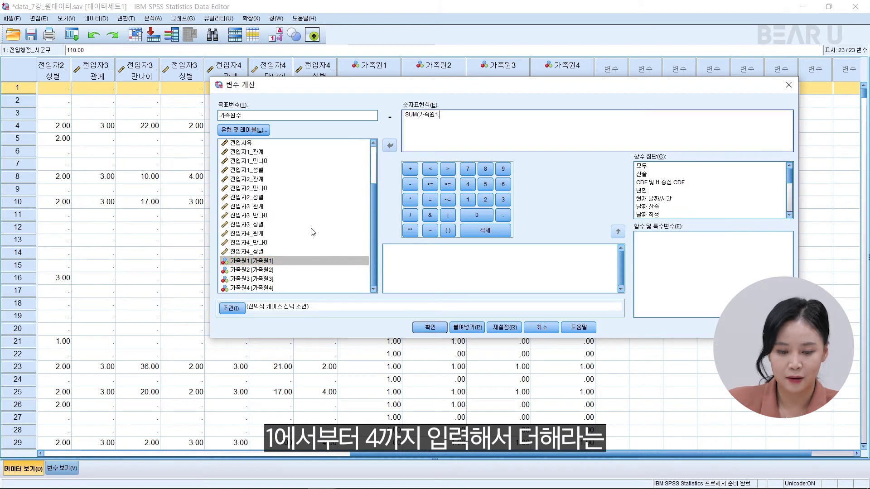
# Add 가족원2, 가족원3 and 가족원4 to complete the SUM expression, and run the computation.
pyautogui.click(269, 271)
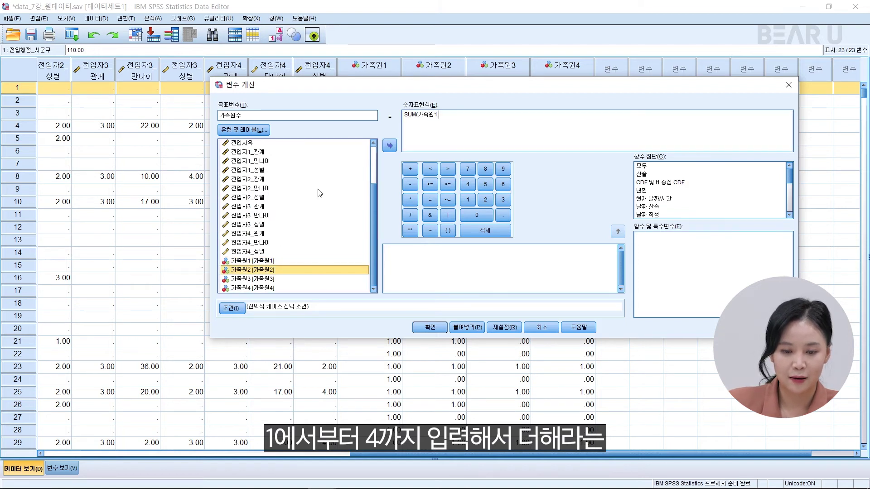
pyautogui.click(388, 146)
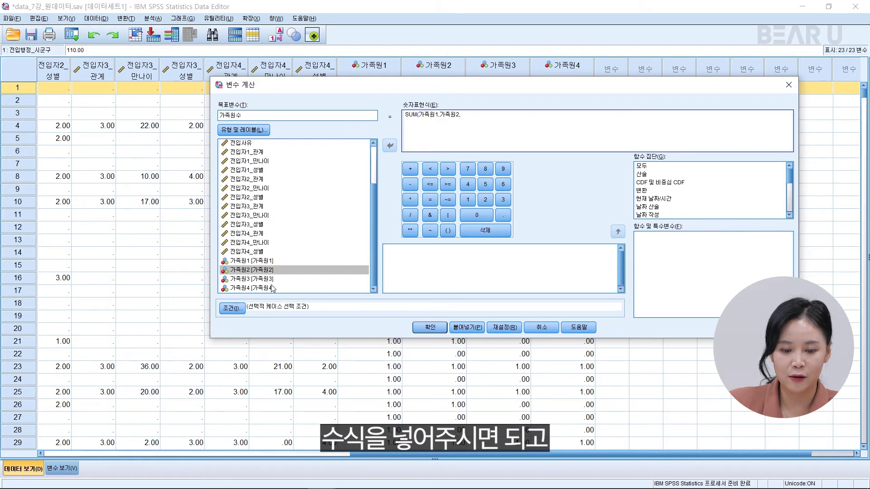
pyautogui.click(272, 279)
pyautogui.click(389, 146)
pyautogui.write(',')
pyautogui.click(268, 288)
pyautogui.click(390, 147)
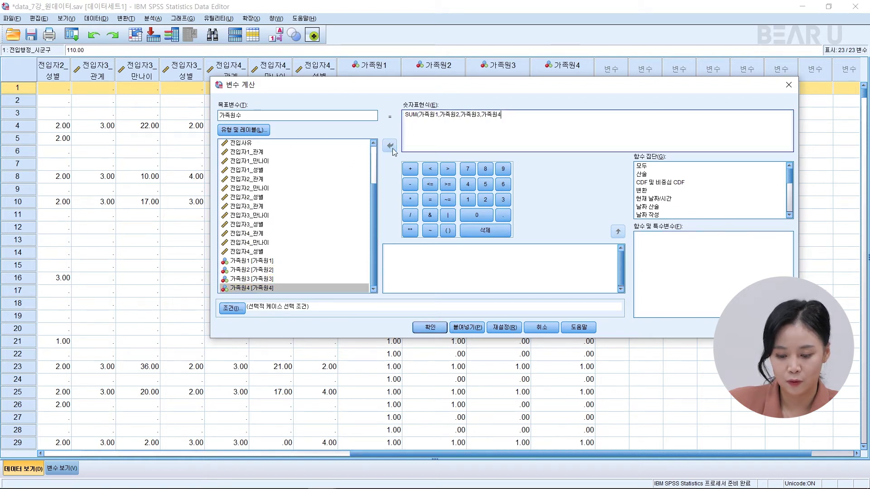
pyautogui.write(')')
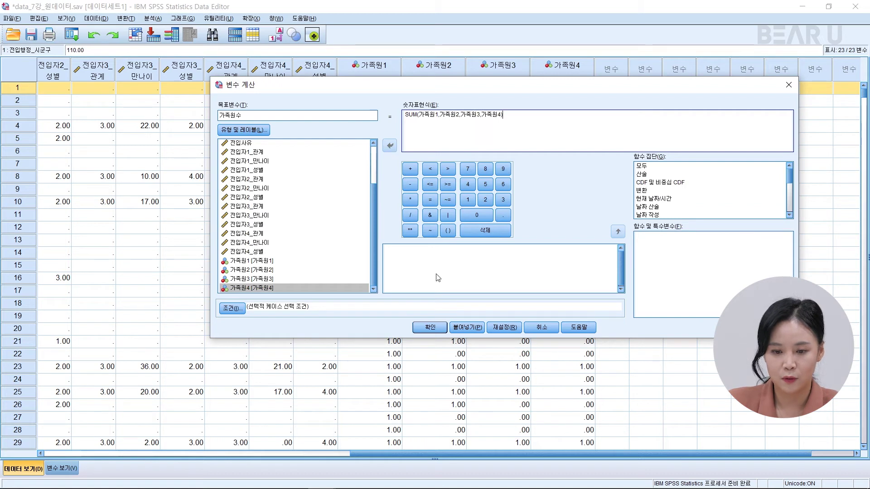
pyautogui.click(432, 327)
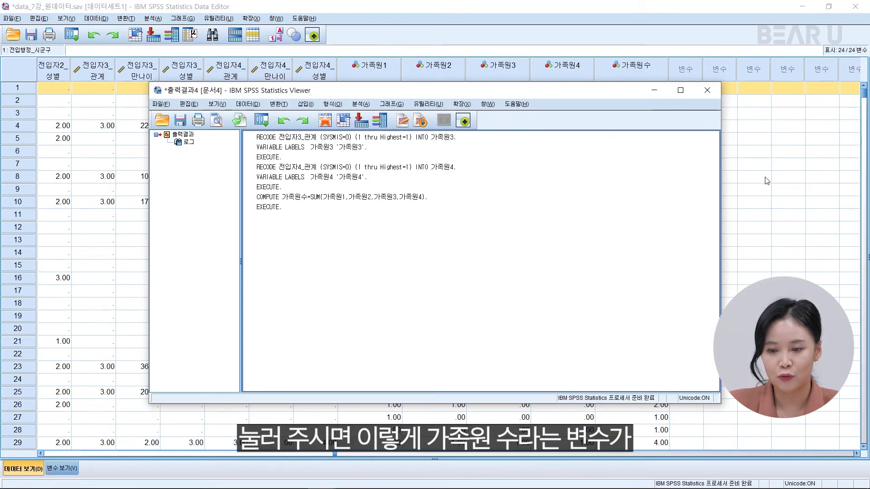
# Return to the dataset and examine the 가족원수 values across the cases.
pyautogui.click(766, 181)
pyautogui.click(649, 80)
pyautogui.click(651, 105)
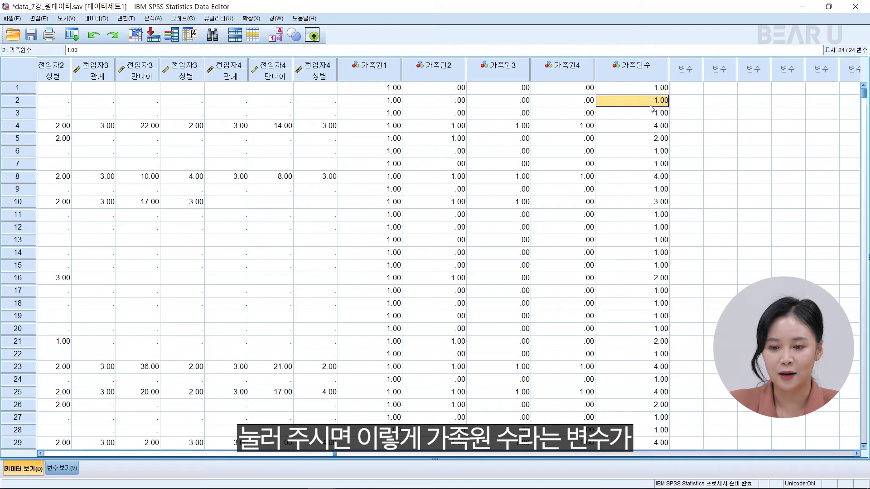
pyautogui.click(628, 205)
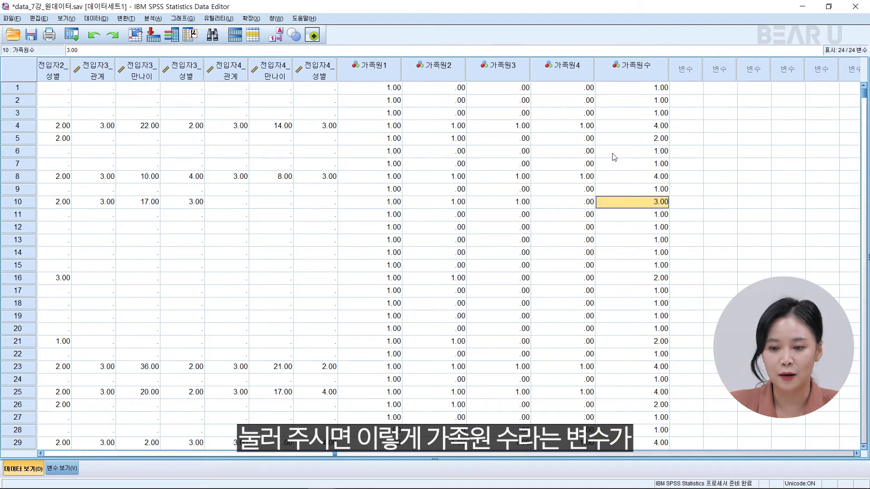
pyautogui.scroll(-9, 614, 161)
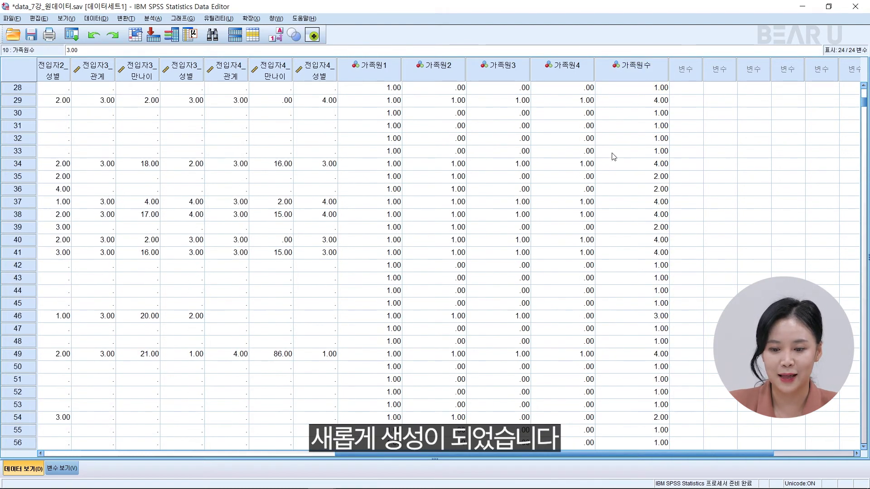
pyautogui.scroll(9, 612, 151)
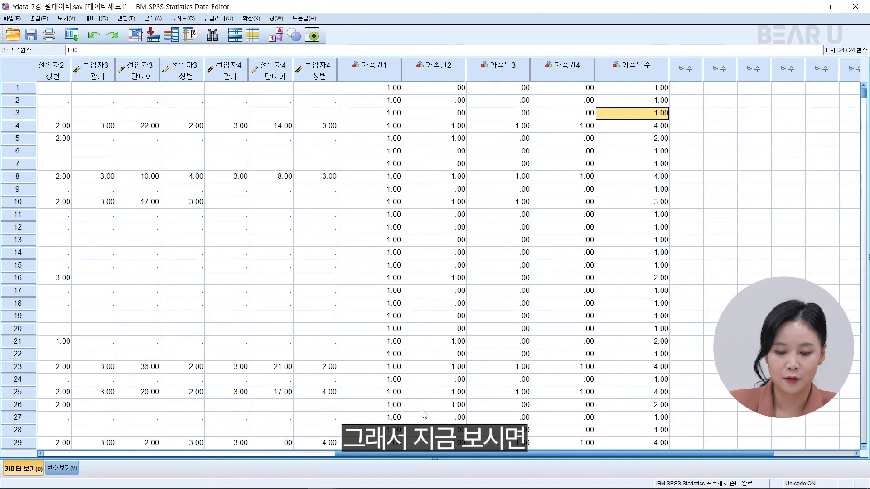
# Examine the ages in the 전입자1_만나이 column, checking several individual cases.
pyautogui.moveTo(361, 460); pyautogui.dragTo(257, 465)
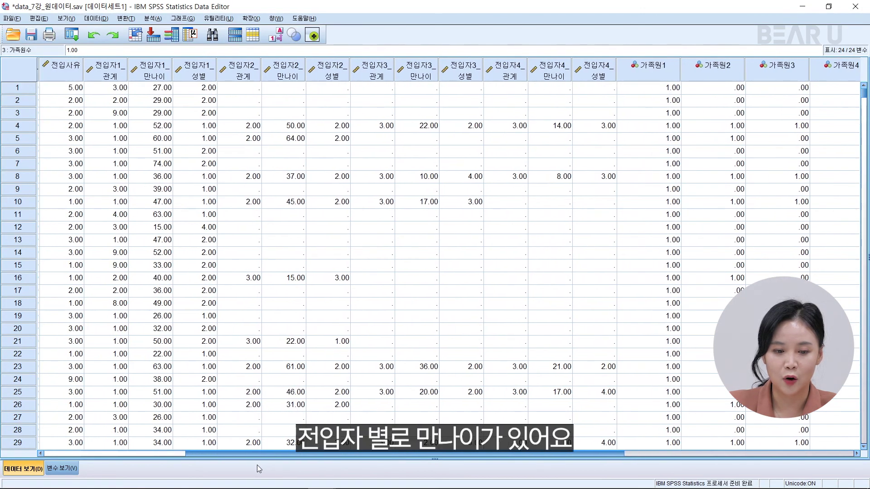
pyautogui.click(203, 66)
pyautogui.click(159, 76)
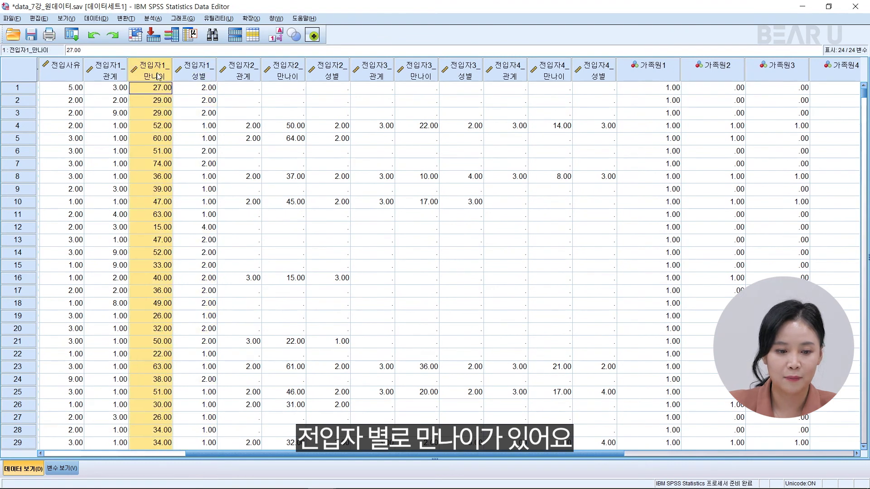
pyautogui.click(155, 113)
pyautogui.click(152, 240)
pyautogui.click(152, 202)
pyautogui.click(160, 141)
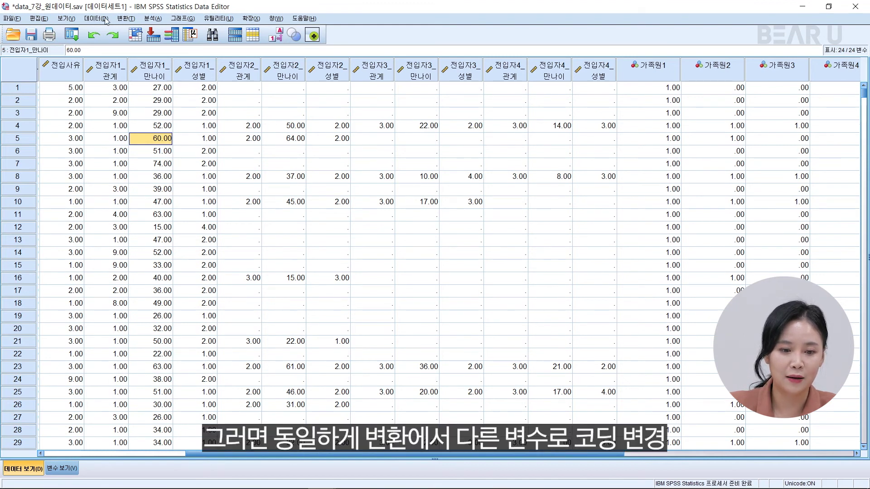
# Start another recode into different variables, replacing the input variable 전입자4_관계 with 전입자1_만나이.
pyautogui.click(126, 18)
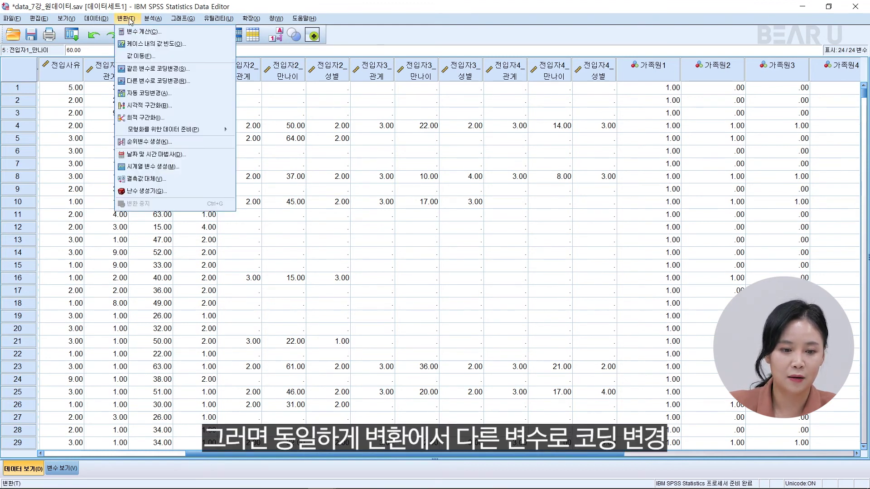
pyautogui.click(147, 83)
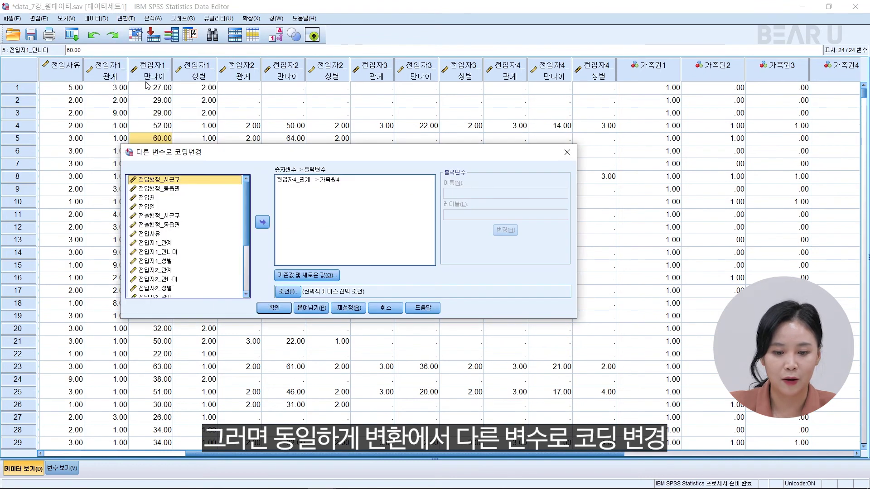
pyautogui.click(262, 222)
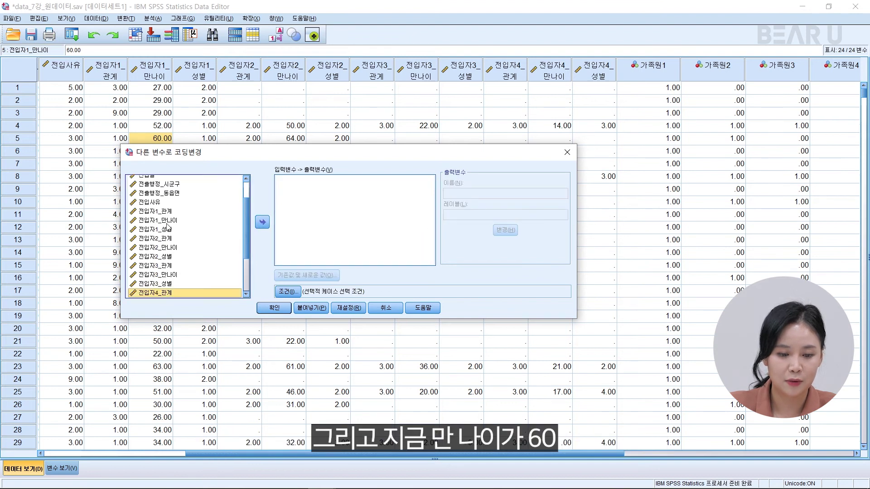
pyautogui.click(159, 221)
pyautogui.click(262, 222)
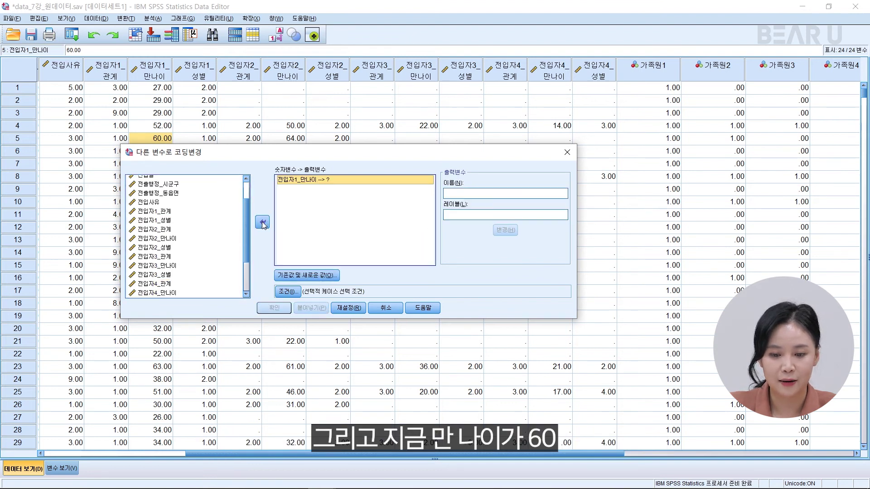
# Label the output variable 60대이상 and try to assign the same text as its name for 전입자1_만나이.
pyautogui.click(492, 193)
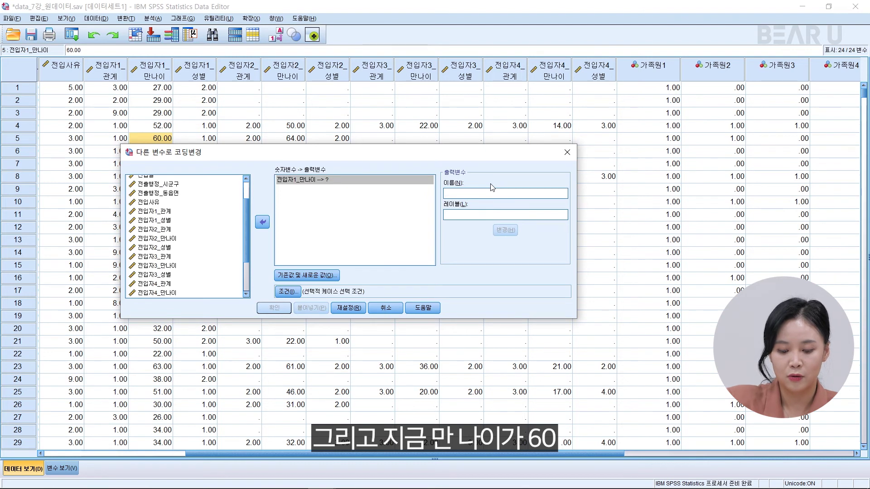
pyautogui.write('60')
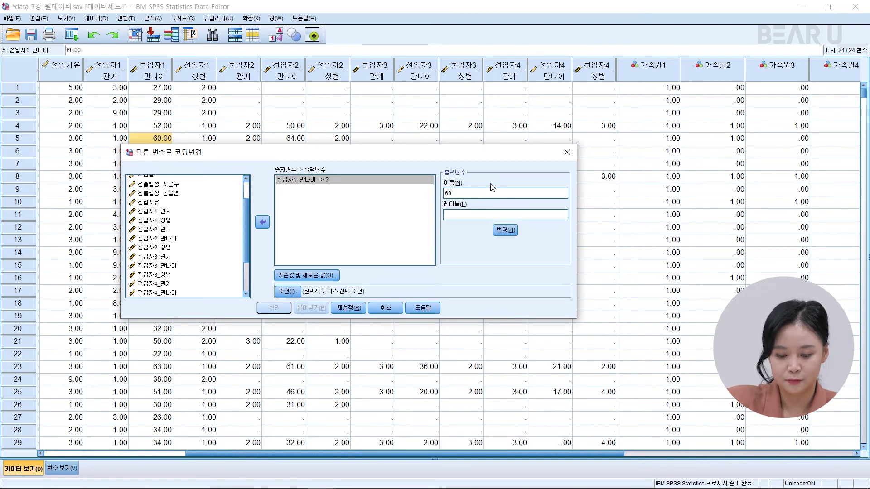
pyautogui.write('대이상')
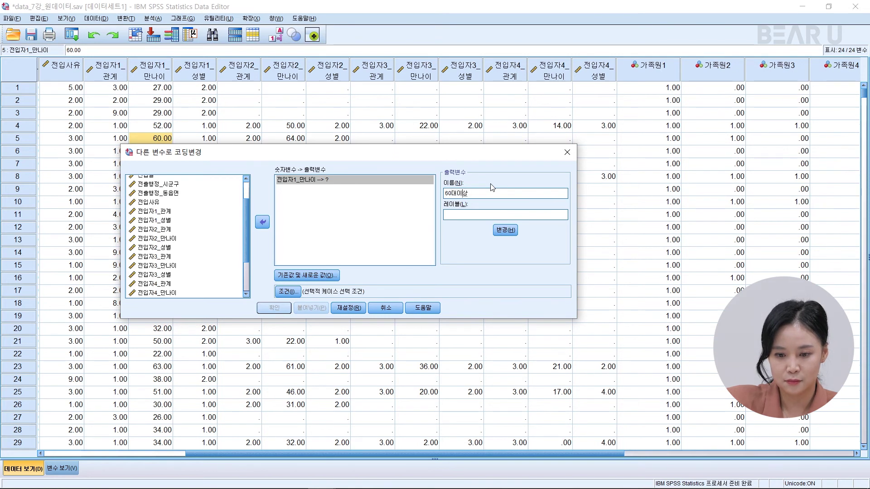
pyautogui.doubleClick(480, 194)
pyautogui.hotkey('ctrl', 'c')
pyautogui.click(476, 215)
pyautogui.hotkey('ctrl', 'v')
pyautogui.click(505, 230)
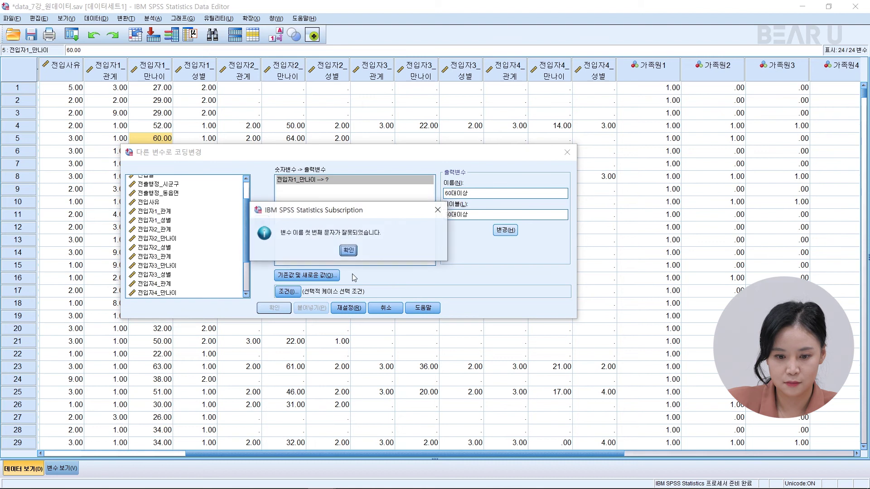
pyautogui.click(349, 249)
# Rename the output variable as 고령가족 and assign it to 전입자1_만나이.
pyautogui.click(483, 193)
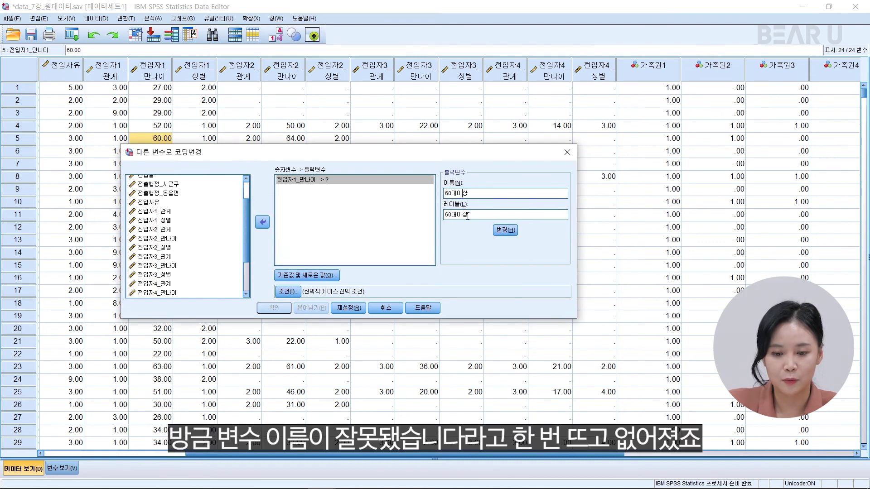
pyautogui.doubleClick(463, 194)
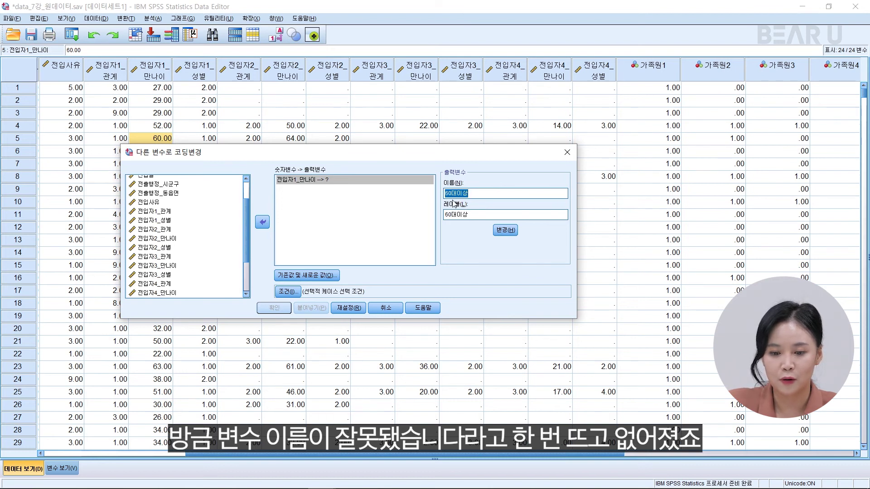
pyautogui.moveTo(446, 194)
pyautogui.mouseDown()
pyautogui.moveTo(467, 194)
pyautogui.moveTo(452, 192)
pyautogui.mouseUp()
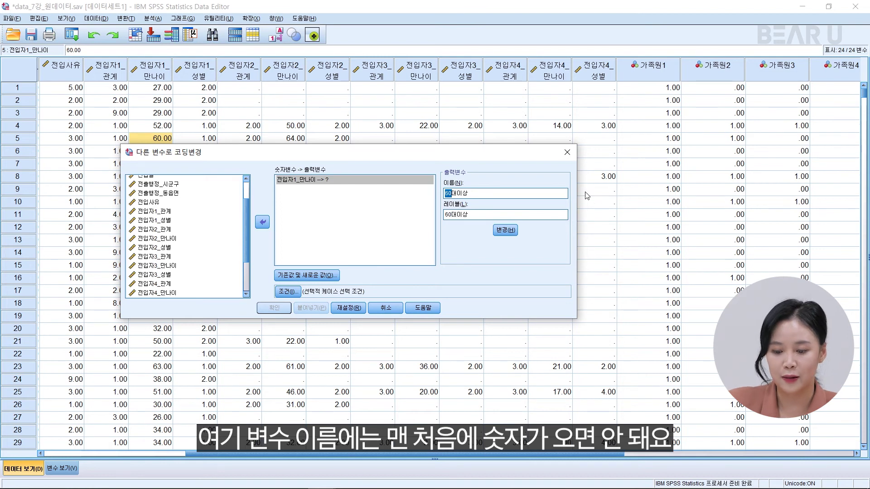
pyautogui.press('BackSpace')
pyautogui.write('ㄱ고령가족')
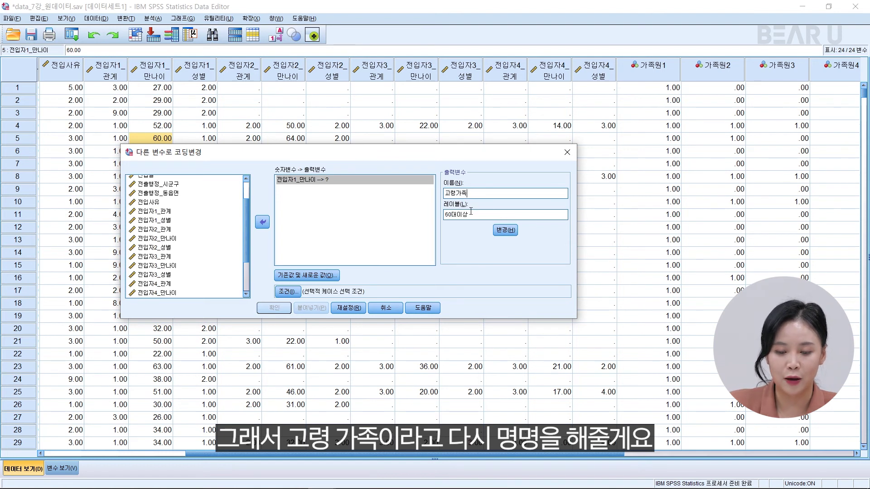
pyautogui.click(505, 230)
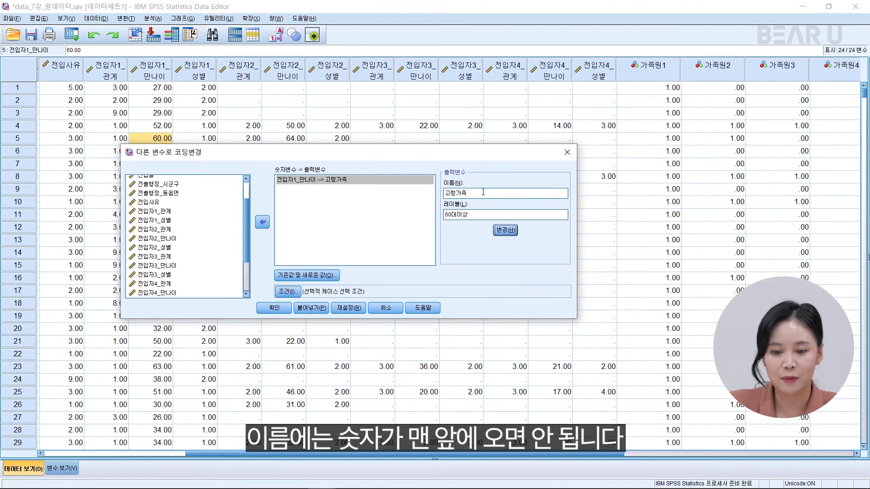
# Remove the two leftover recode rules, 1 through highest to 1 and system-missing to 0, from the old and new values.
pyautogui.click(330, 275)
pyautogui.click(471, 228)
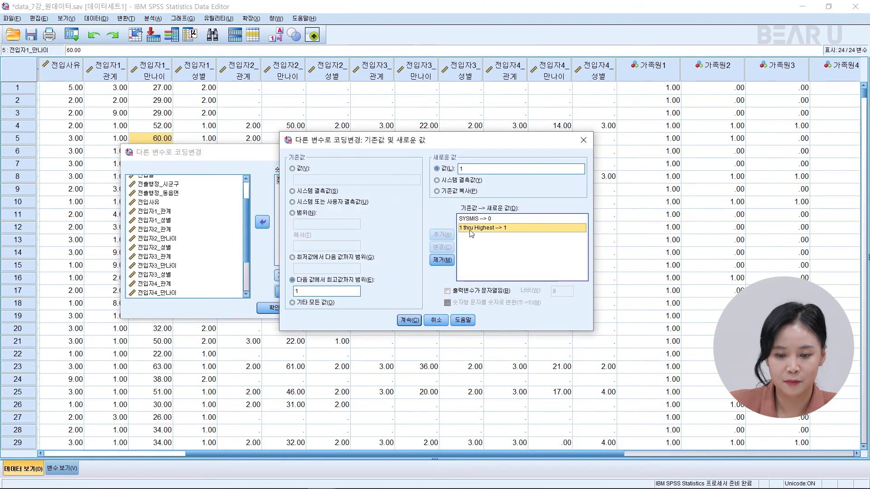
pyautogui.click(442, 261)
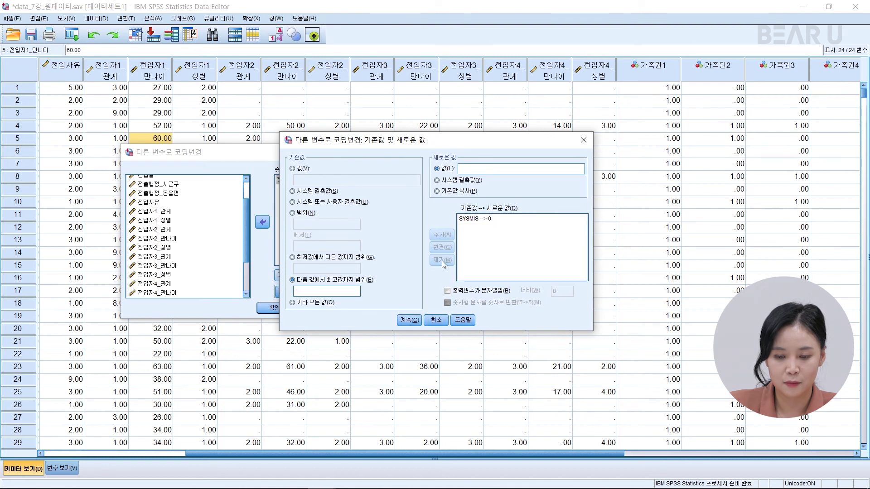
pyautogui.click(472, 219)
pyautogui.click(442, 260)
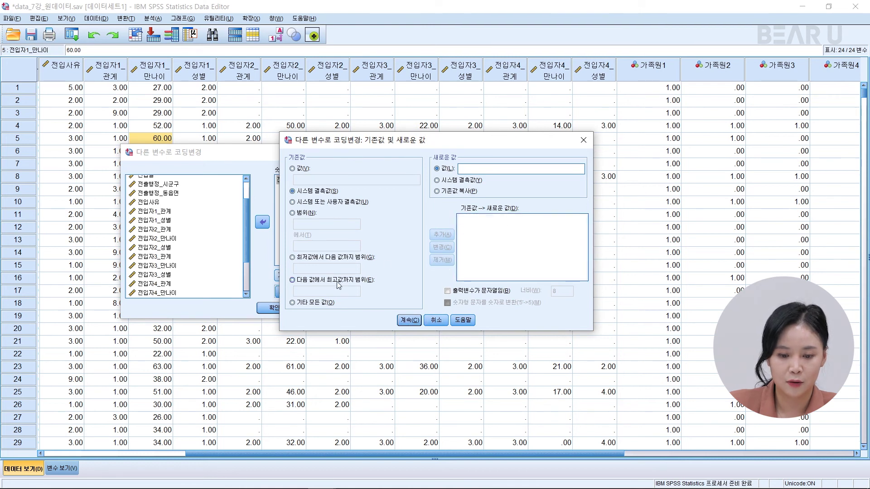
# Add a recode rule that turns values from 60 through the highest into 1.
pyautogui.click(310, 281)
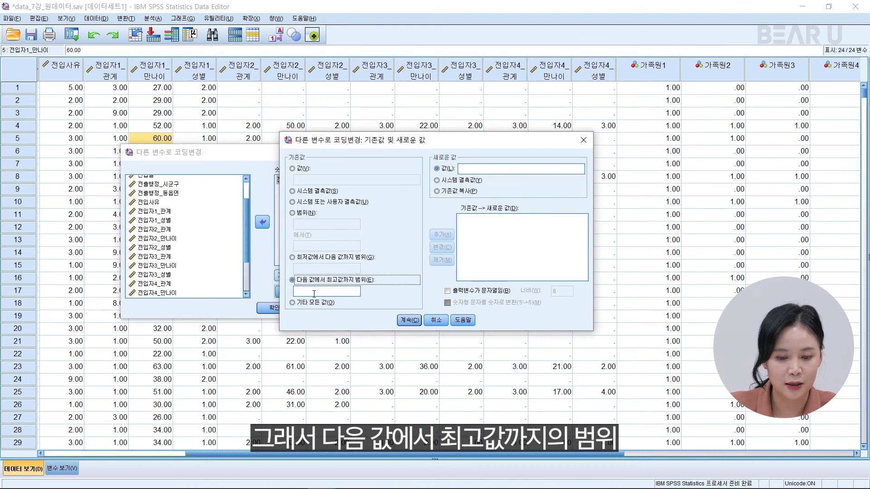
pyautogui.click(314, 291)
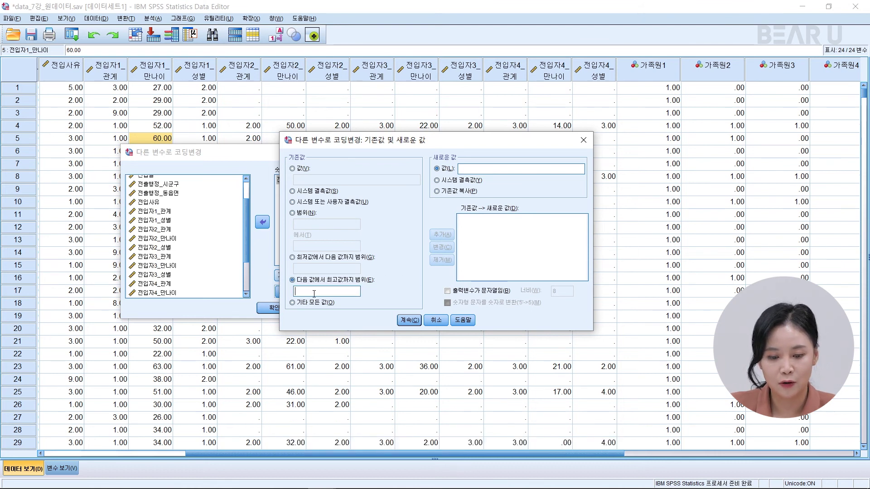
pyautogui.write('60')
pyautogui.click(485, 170)
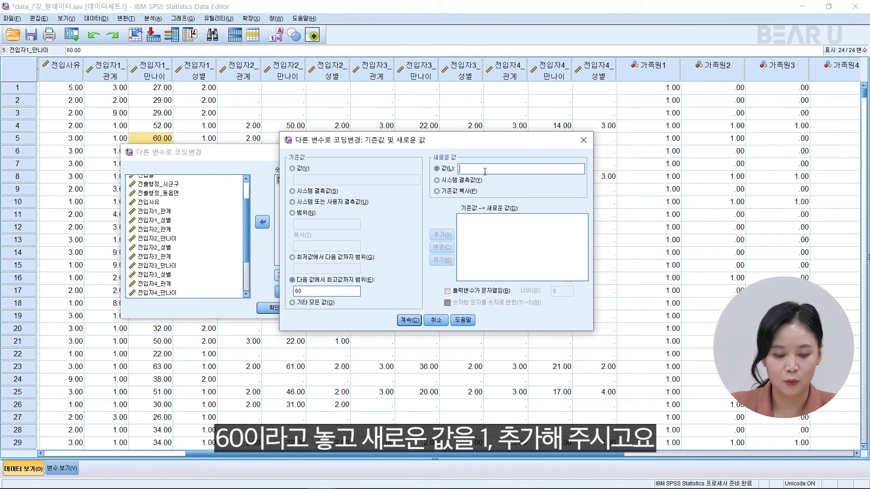
pyautogui.write('1')
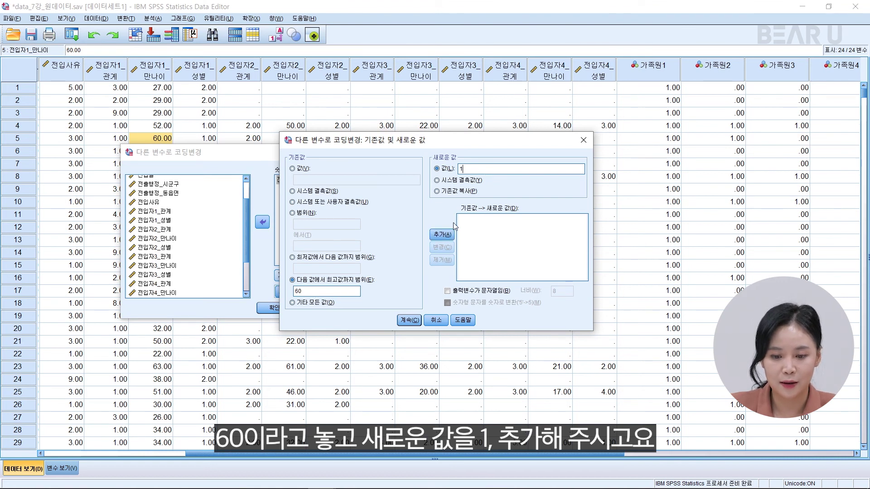
pyautogui.click(442, 235)
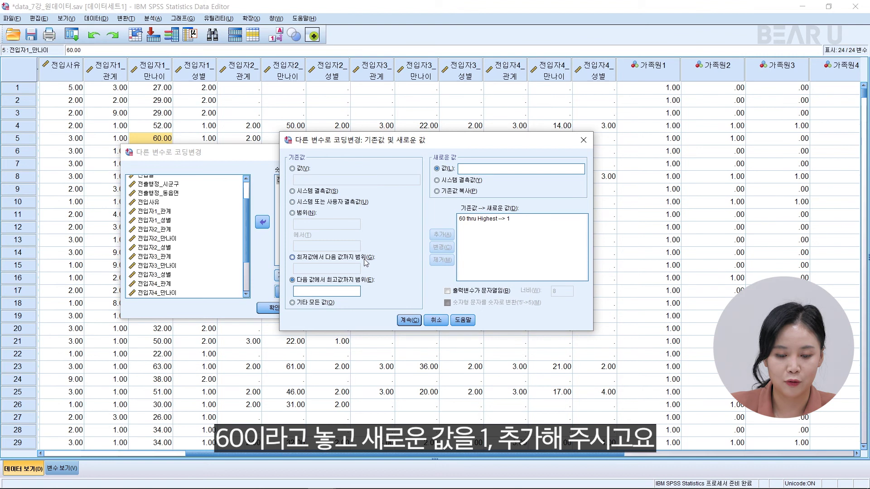
# Add a rule recoding the lowest value through 59 into 0, and run the recode into 고령가족.
pyautogui.click(349, 261)
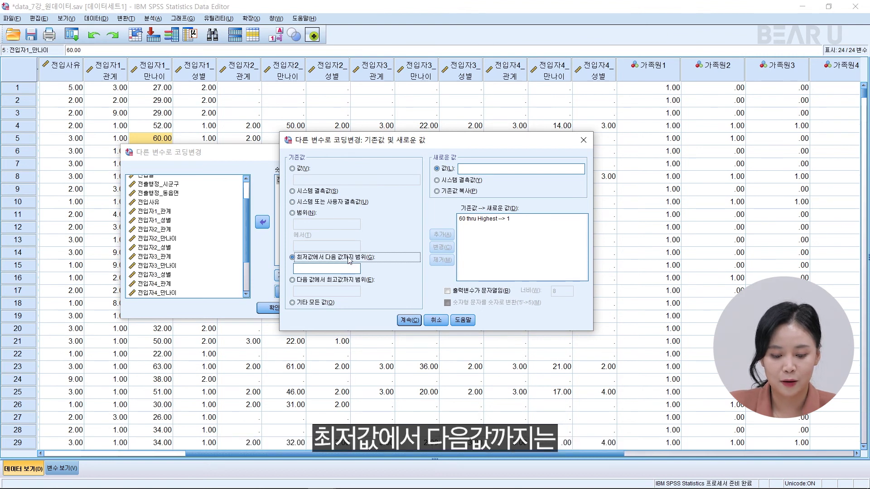
pyautogui.click(337, 267)
pyautogui.write('59')
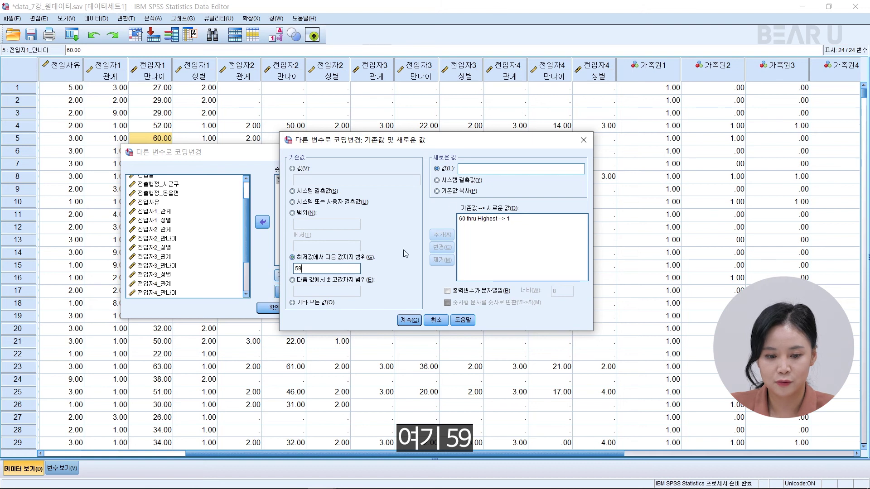
pyautogui.write('0')
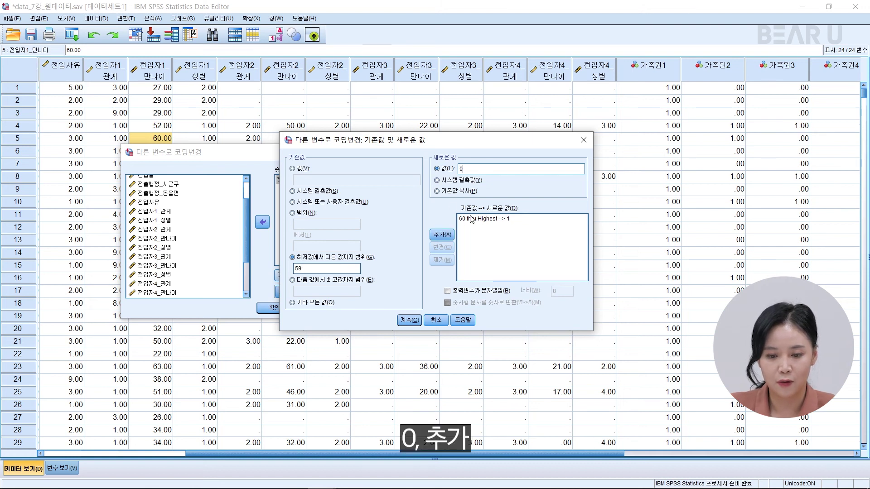
pyautogui.click(442, 235)
pyautogui.click(409, 320)
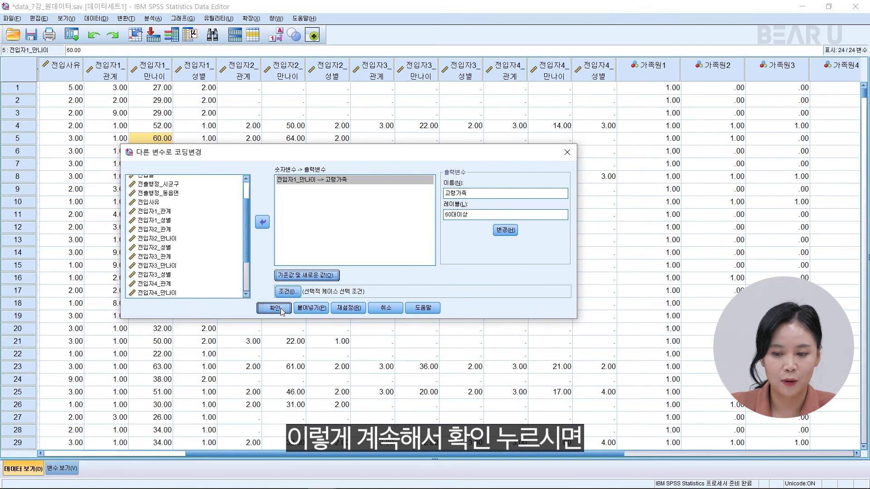
pyautogui.click(274, 308)
# Examine the values of the new 고령가족 column at the end of the dataset.
pyautogui.click(707, 418)
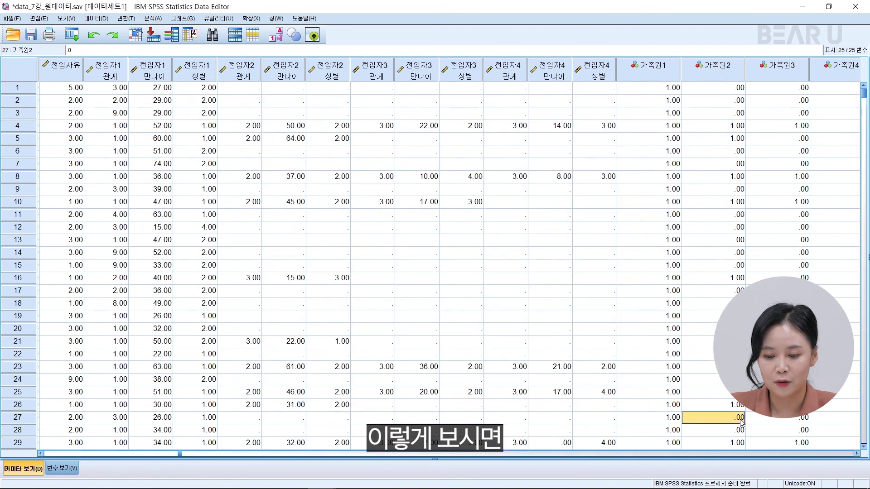
pyautogui.moveTo(183, 455); pyautogui.dragTo(453, 454)
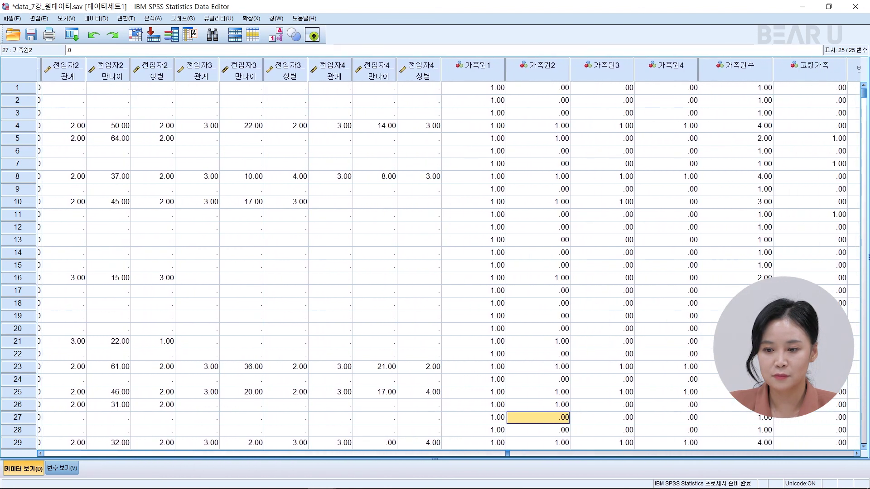
pyautogui.click(770, 89)
pyautogui.click(786, 152)
pyautogui.click(791, 252)
pyautogui.click(790, 392)
pyautogui.click(805, 131)
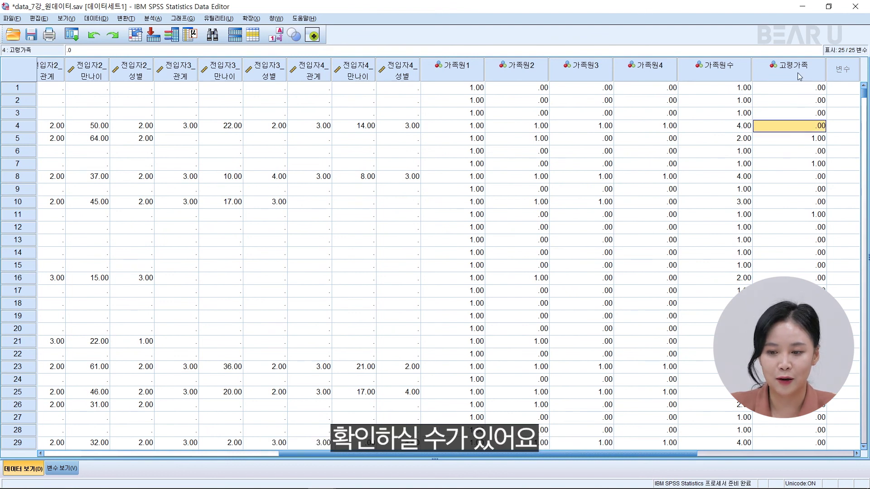
# Rename the variable 고령가족 as 고령가족1 in the variable definitions.
pyautogui.click(69, 473)
pyautogui.doubleClick(71, 366)
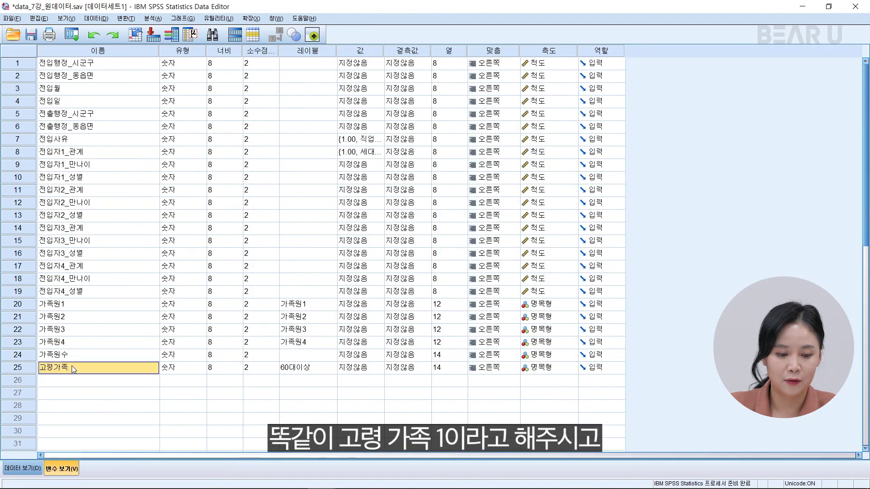
pyautogui.write('1')
pyautogui.click(82, 393)
pyautogui.click(70, 379)
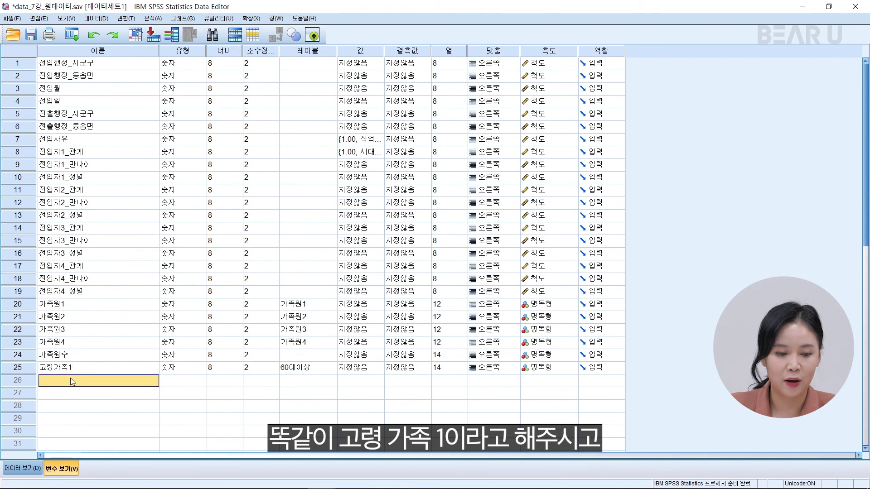